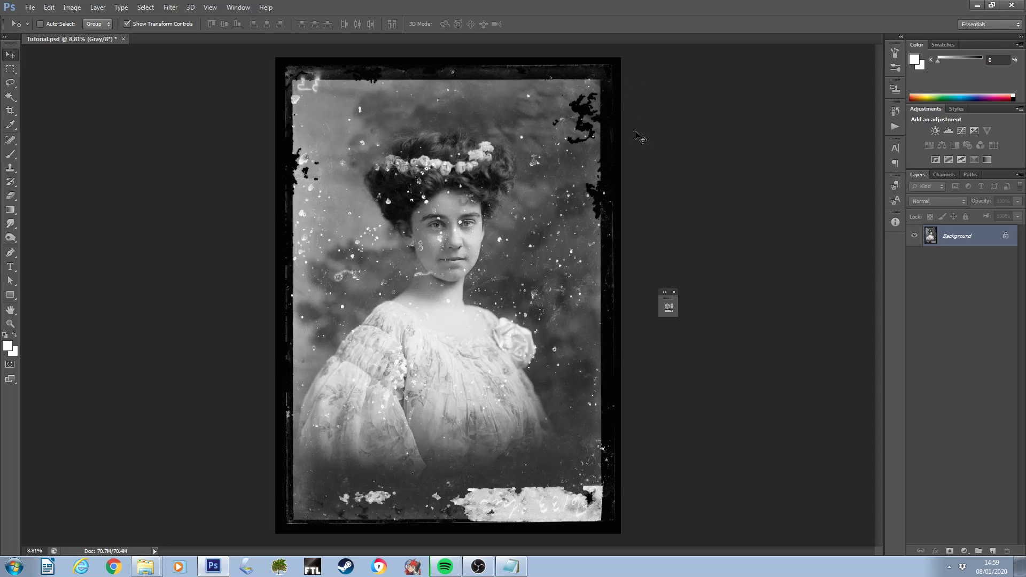
# - Convert the locked Background layer of the portrait into a Smart Object
pyautogui.rightClick(971, 241)
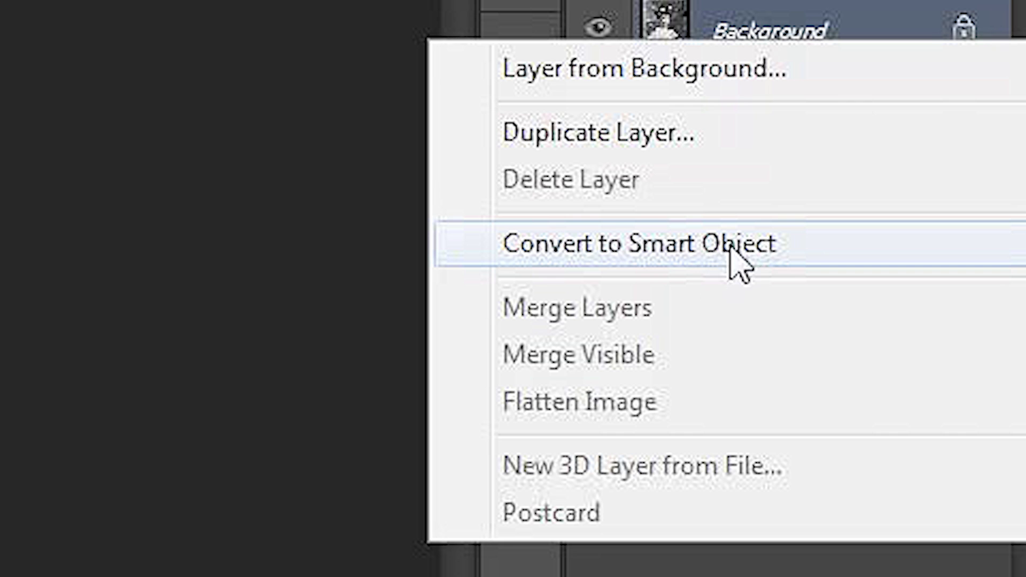
pyautogui.click(951, 289)
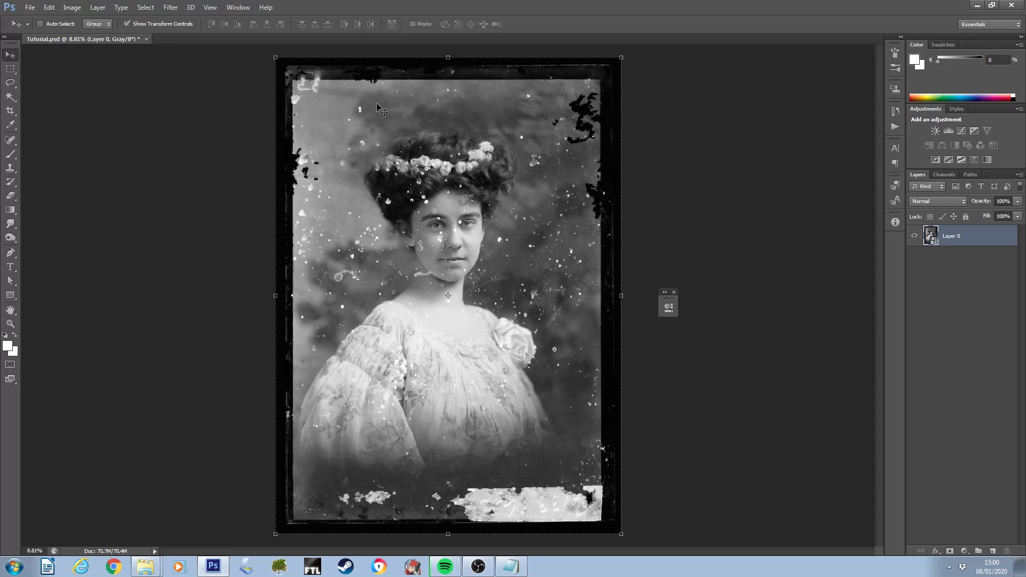
# - Try straightening the portrait with the Crop tool along a slanted line across its upper part, and undo the rotation
pyautogui.moveTo(12, 115); pyautogui.dragTo(41, 112)
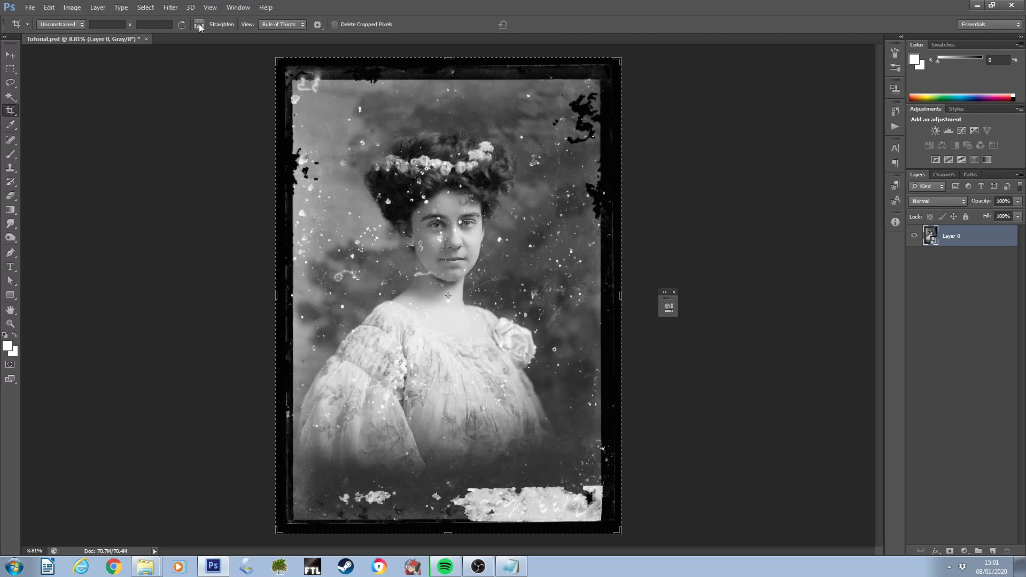
pyautogui.click(199, 25)
pyautogui.click(198, 25)
pyautogui.moveTo(336, 126); pyautogui.dragTo(577, 111)
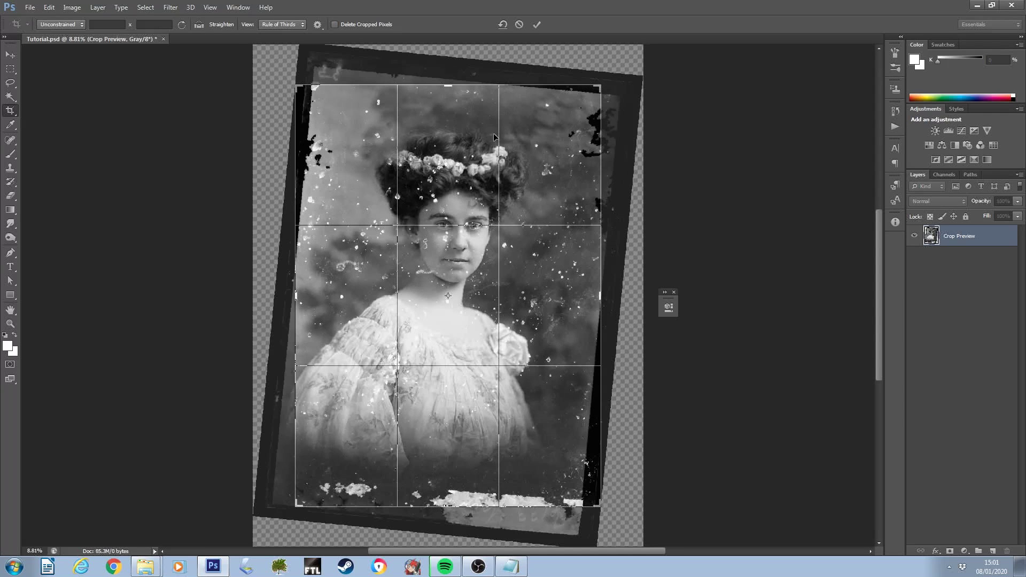
pyautogui.press('ctrl')
pyautogui.hotkey('ctrl', 'z')
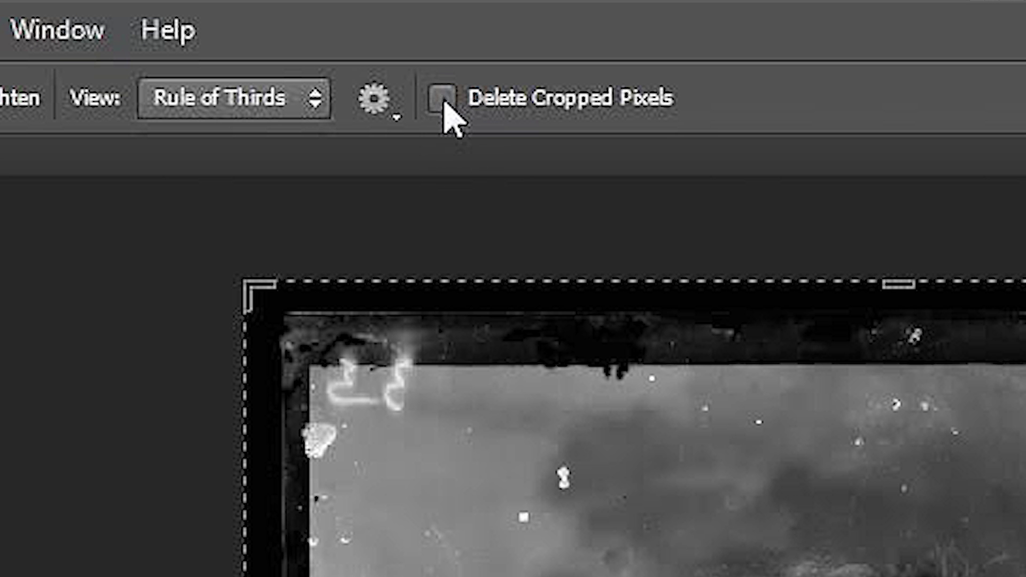
# - Keep Delete Cropped Pixels off and lower the crop's top edge to the inner border of the photo
pyautogui.click(335, 25)
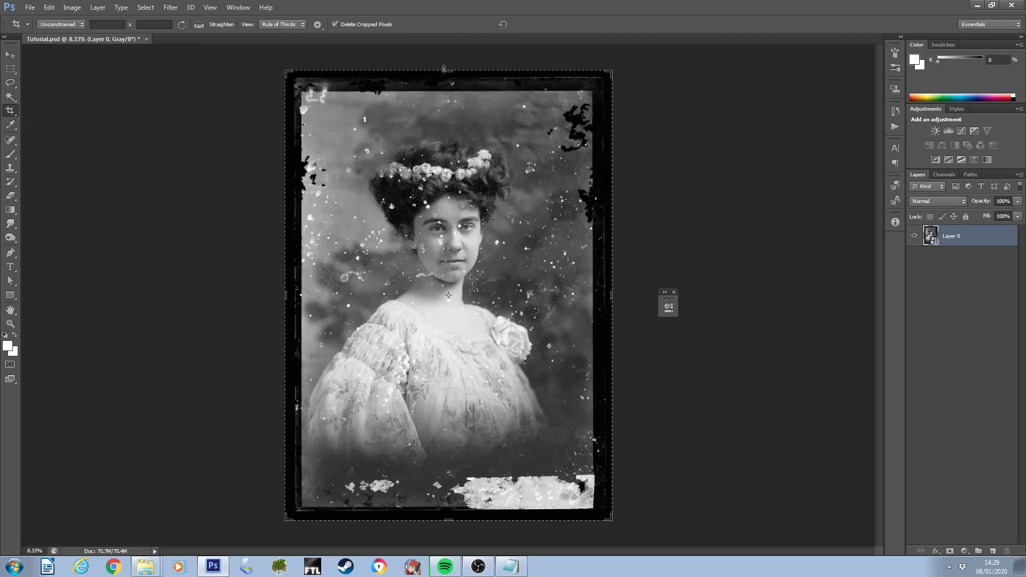
pyautogui.moveTo(446, 68)
pyautogui.mouseDown()
pyautogui.moveTo(447, 86)
pyautogui.moveTo(447, 70)
pyautogui.mouseUp()
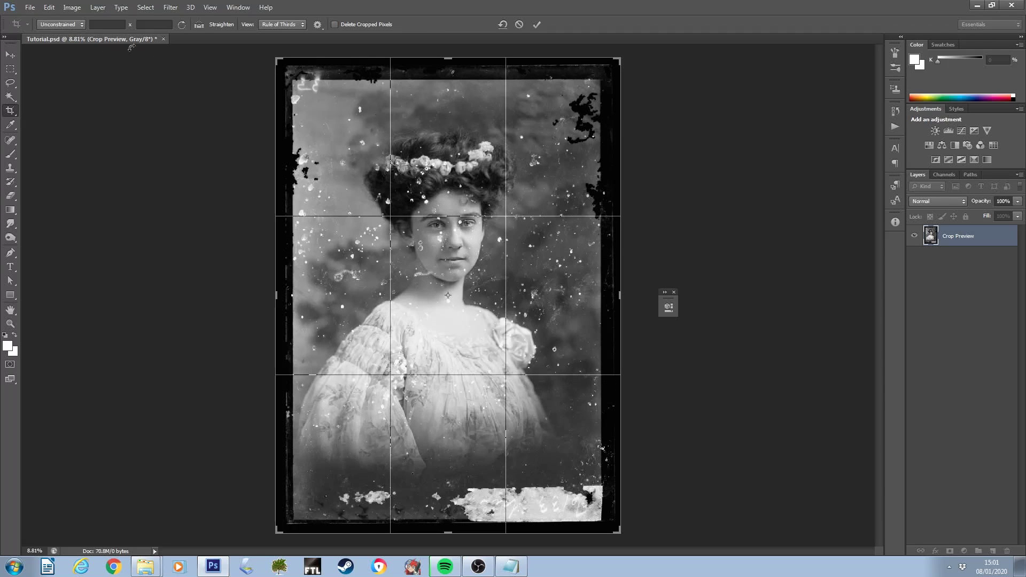
pyautogui.hotkey('ctrl', '+')
pyautogui.hotkey('ctrl', '+')
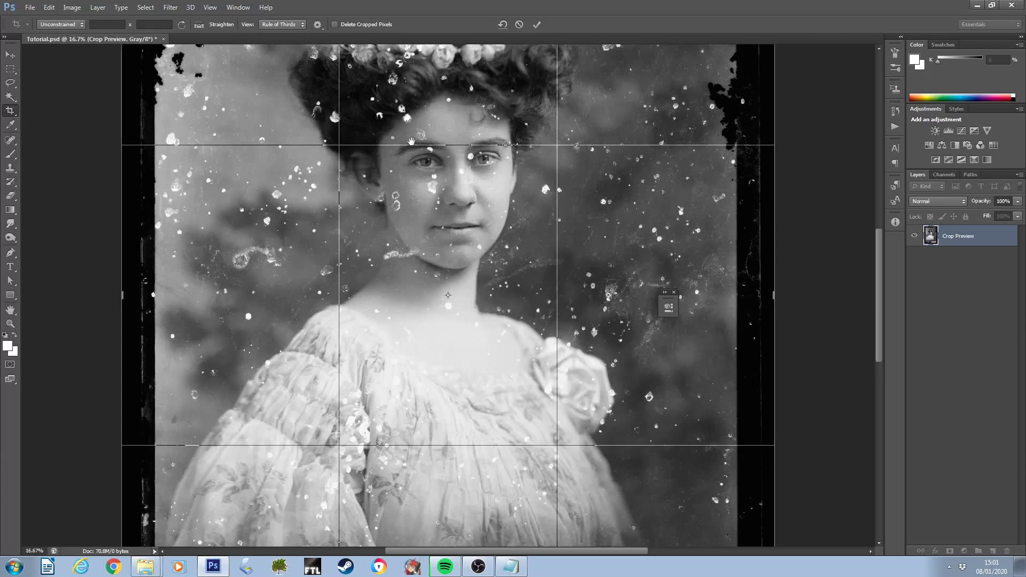
pyautogui.scroll(5, 411, 140)
pyautogui.moveTo(427, 90); pyautogui.dragTo(425, 113)
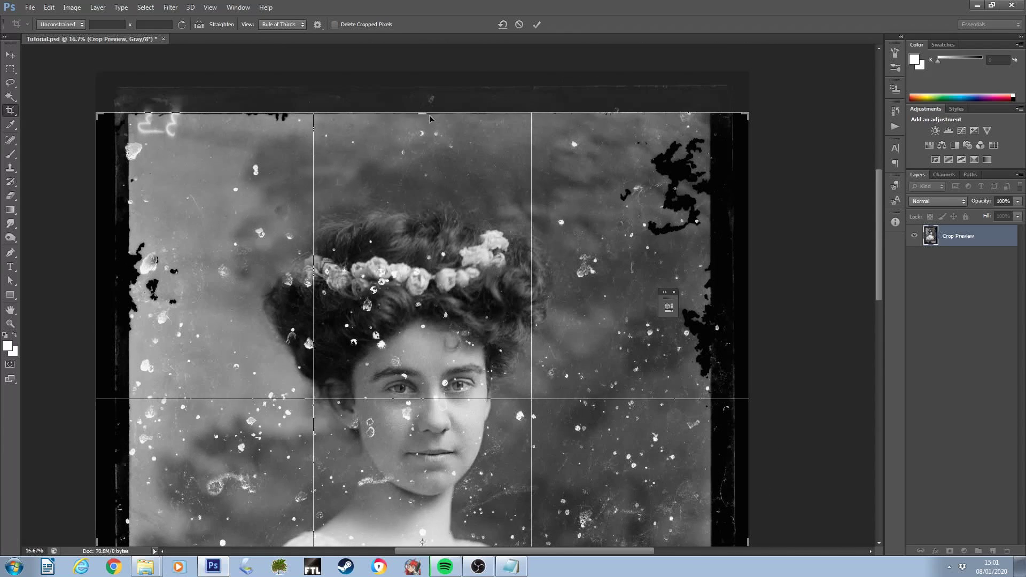
# - Pull the remaining crop edges in to exclude the black plate borders, and apply the crop
pyautogui.moveTo(591, 326); pyautogui.dragTo(463, 159)
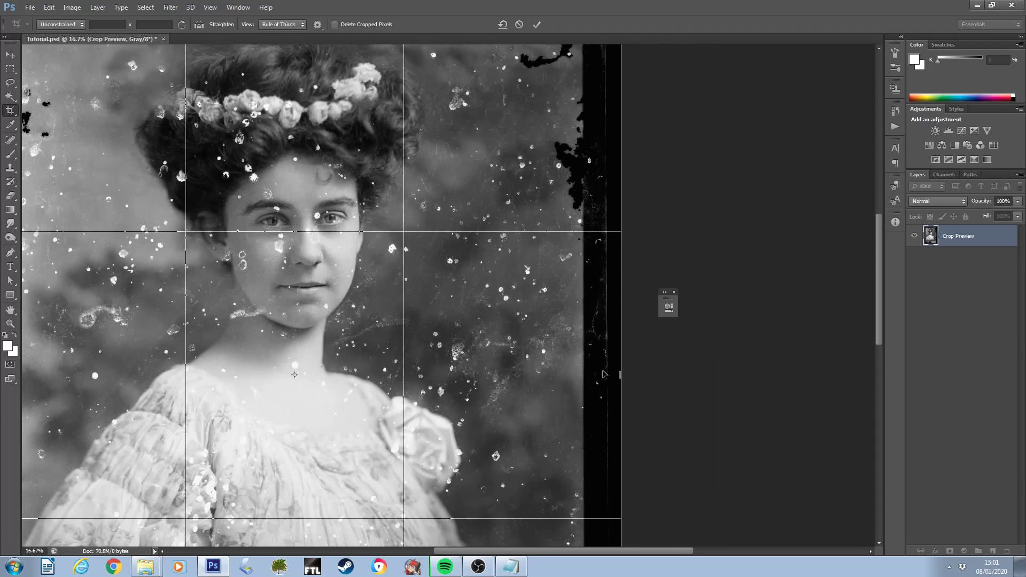
pyautogui.moveTo(624, 375); pyautogui.dragTo(603, 376)
pyautogui.moveTo(334, 365); pyautogui.dragTo(350, 366)
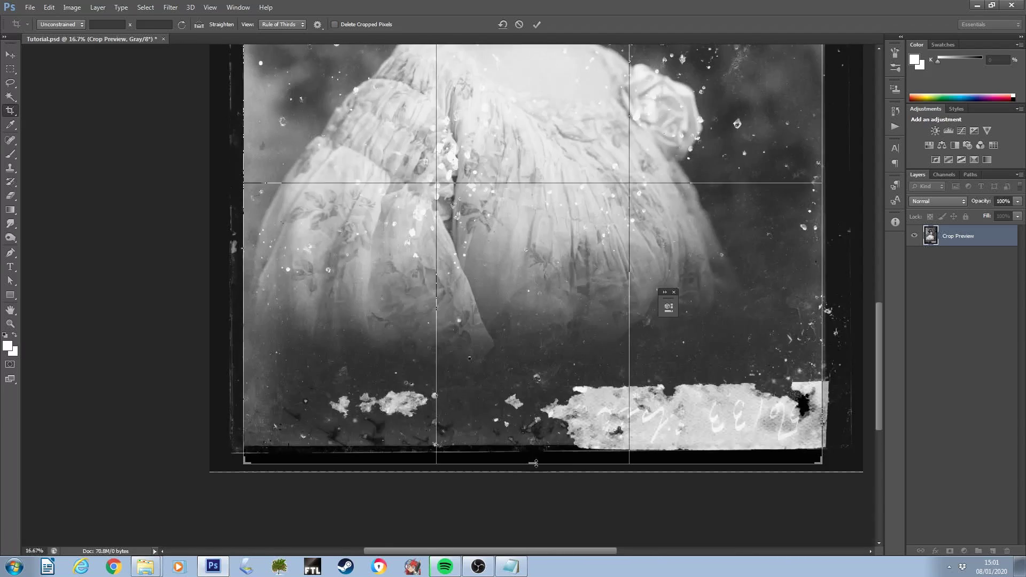
pyautogui.moveTo(533, 463); pyautogui.dragTo(545, 454)
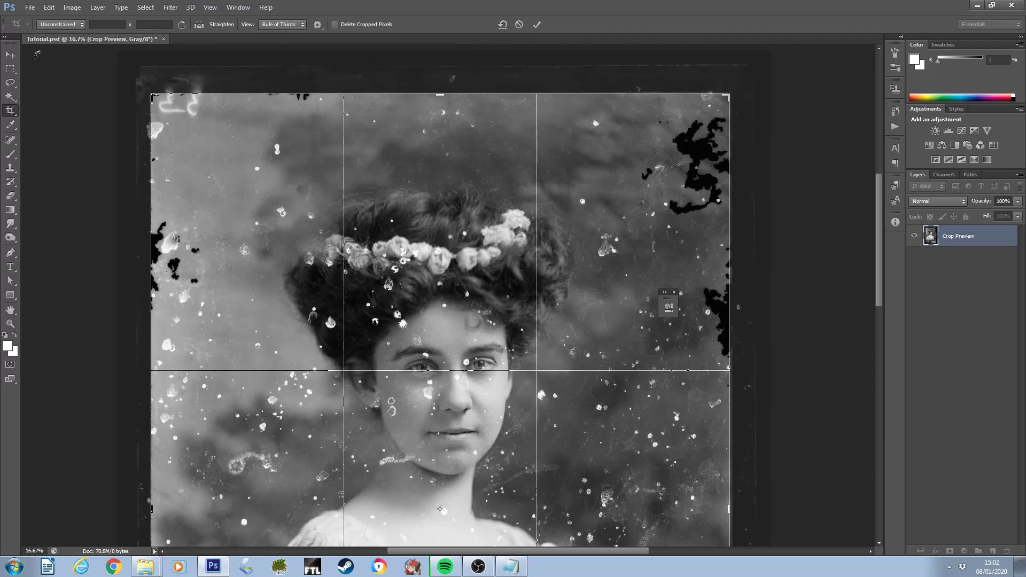
pyautogui.click(10, 55)
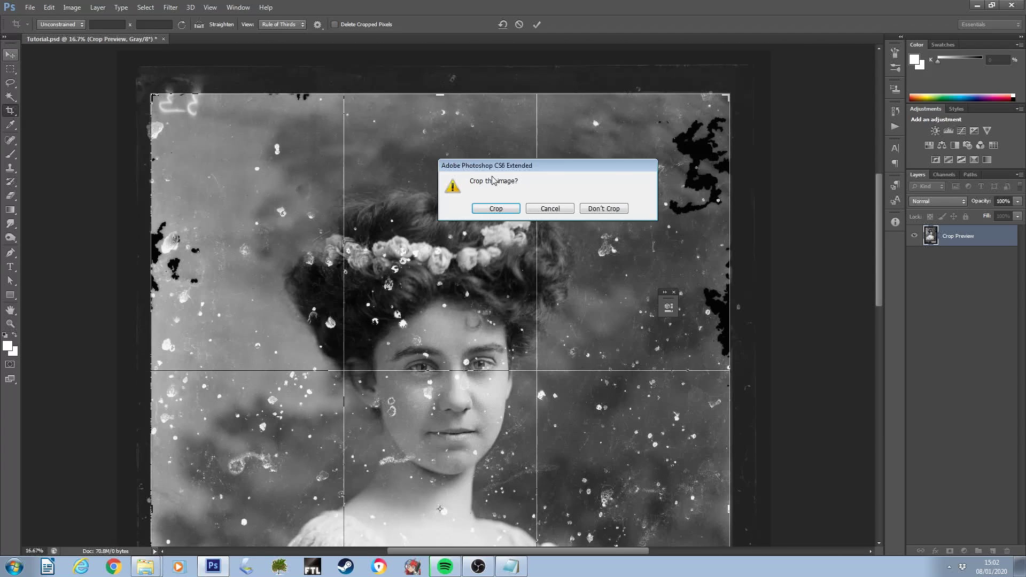
pyautogui.click(502, 210)
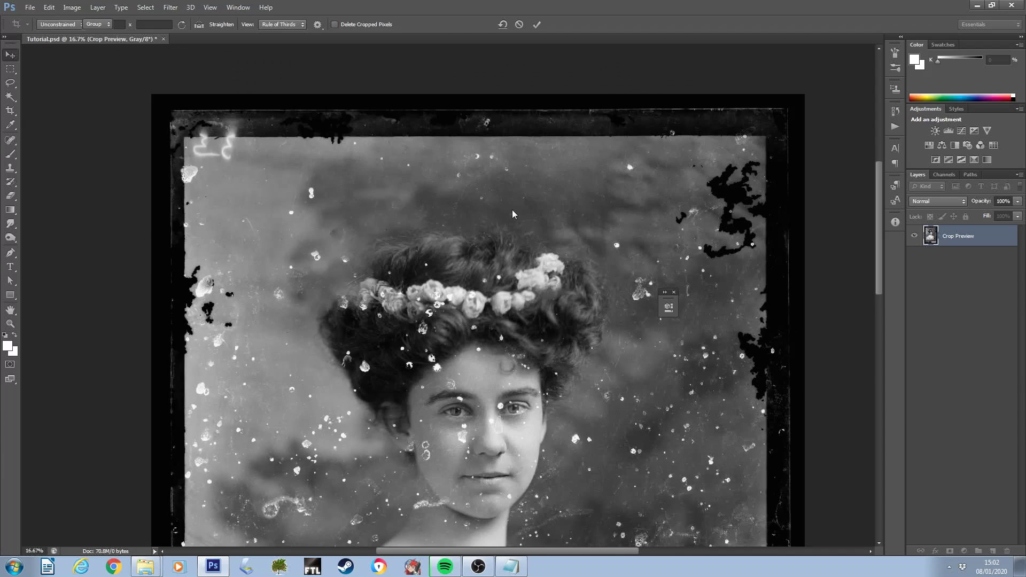
# - Examine the white spots and scratches on the woman's face, hair and the surrounding background
pyautogui.scroll(-3, 502, 138)
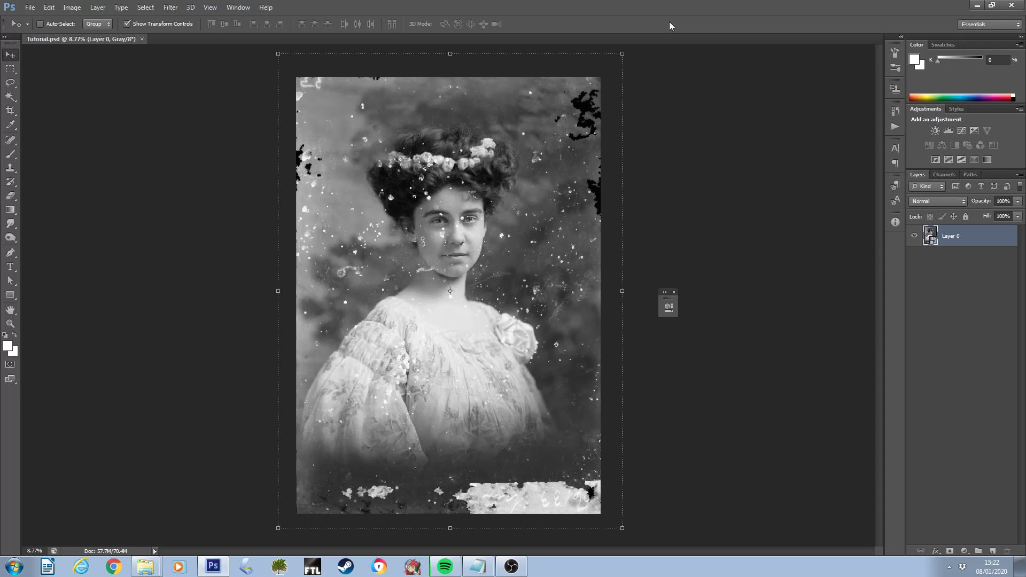
pyautogui.hotkey('ctrl', '+')
pyautogui.hotkey('ctrl', '+')
pyautogui.hotkey('ctrl', '+')
pyautogui.hotkey('ctrl', '+')
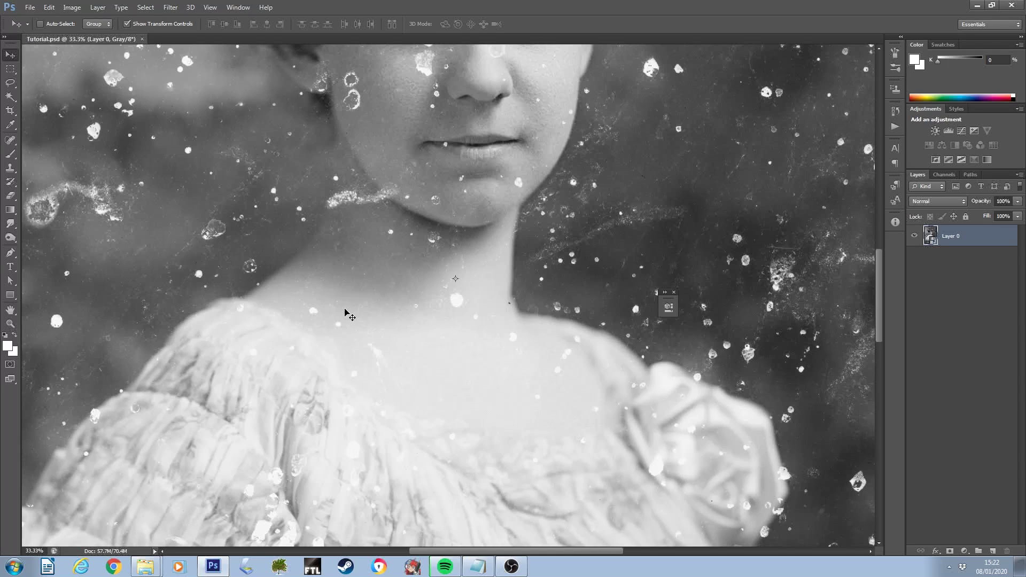
pyautogui.moveTo(416, 212); pyautogui.dragTo(404, 411)
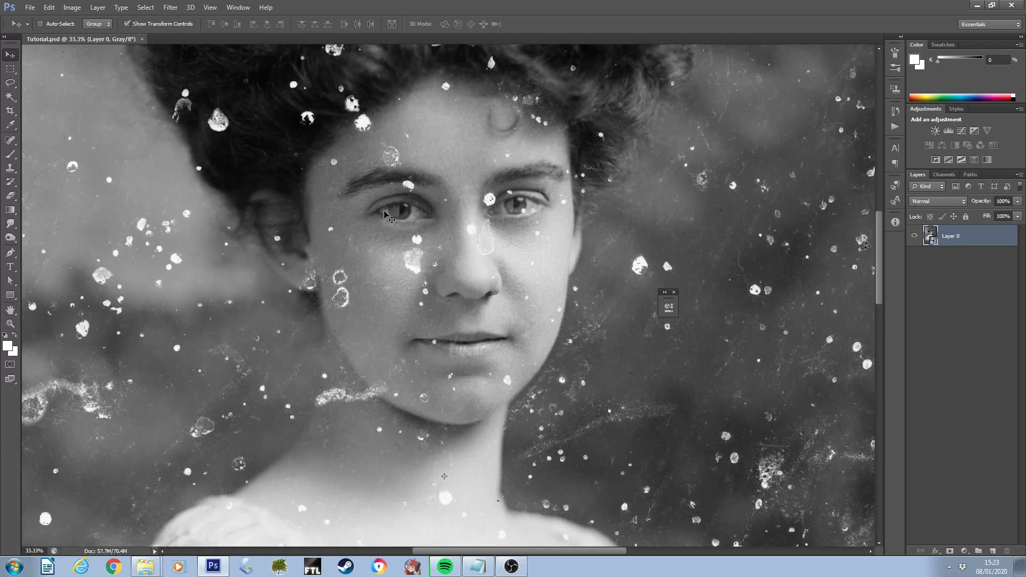
pyautogui.moveTo(709, 121); pyautogui.dragTo(376, 289)
pyautogui.moveTo(580, 151); pyautogui.dragTo(498, 242)
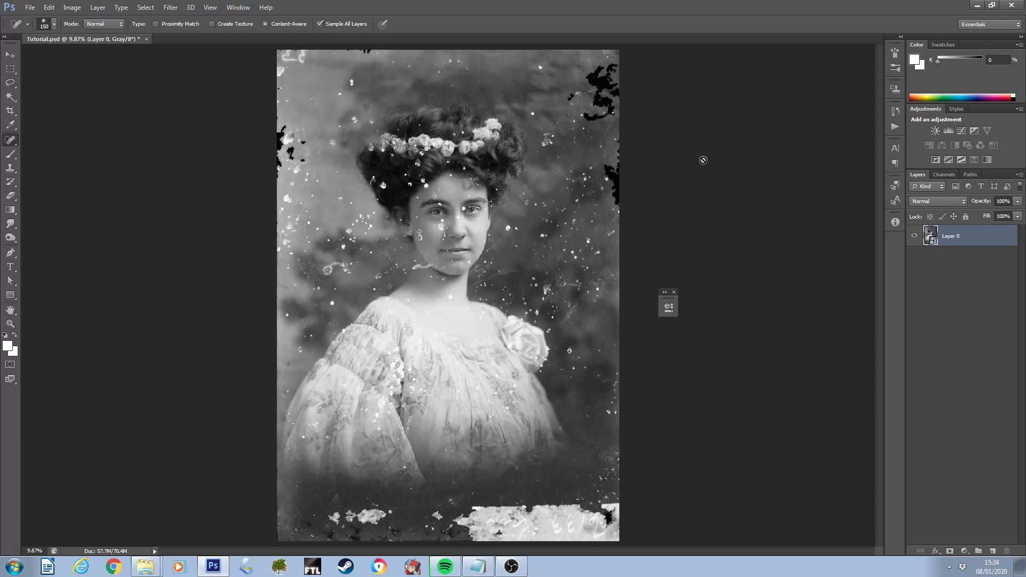
# - Choose the Spot Healing Brush Tool and add a new blank layer above Layer 0
pyautogui.rightClick(15, 142)
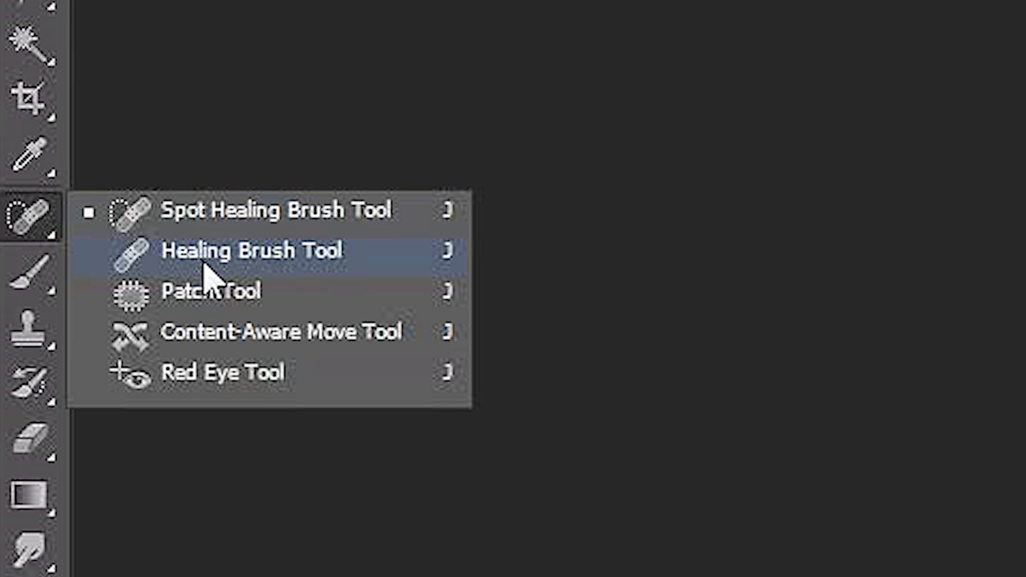
pyautogui.click(210, 217)
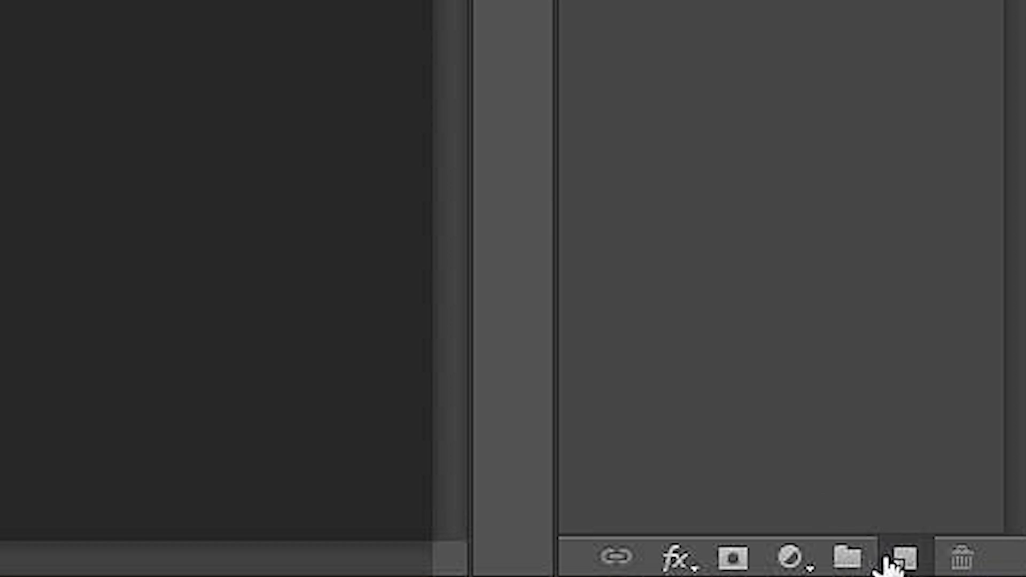
pyautogui.click(888, 559)
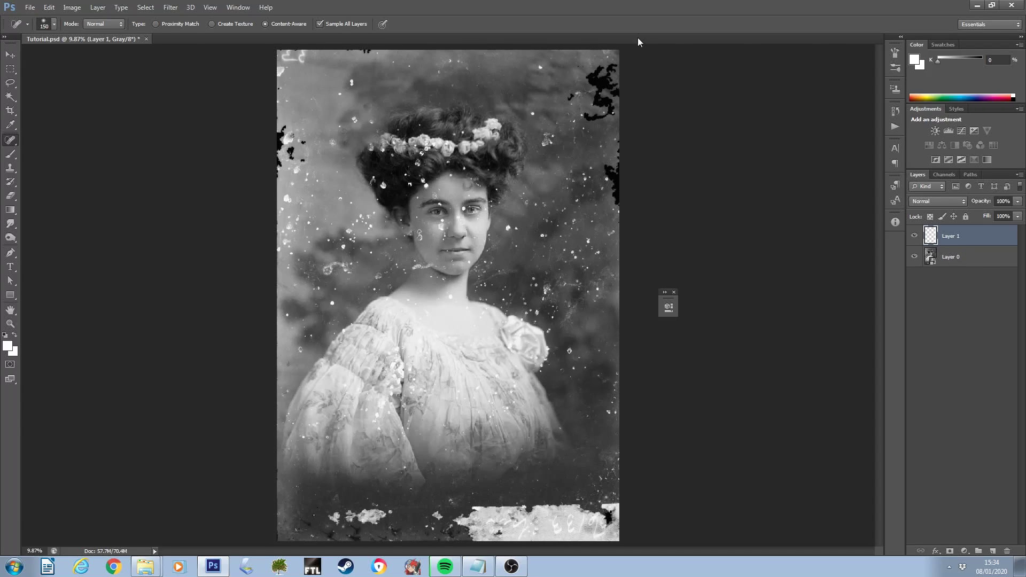
# - Heal white spots on the woman's neck and shoulder with the Spot Healing Brush on Layer 1
pyautogui.hotkey('ctrl', '+')
pyautogui.hotkey('ctrl', '+')
pyautogui.hotkey('ctrl', '+')
pyautogui.hotkey('ctrl', '+')
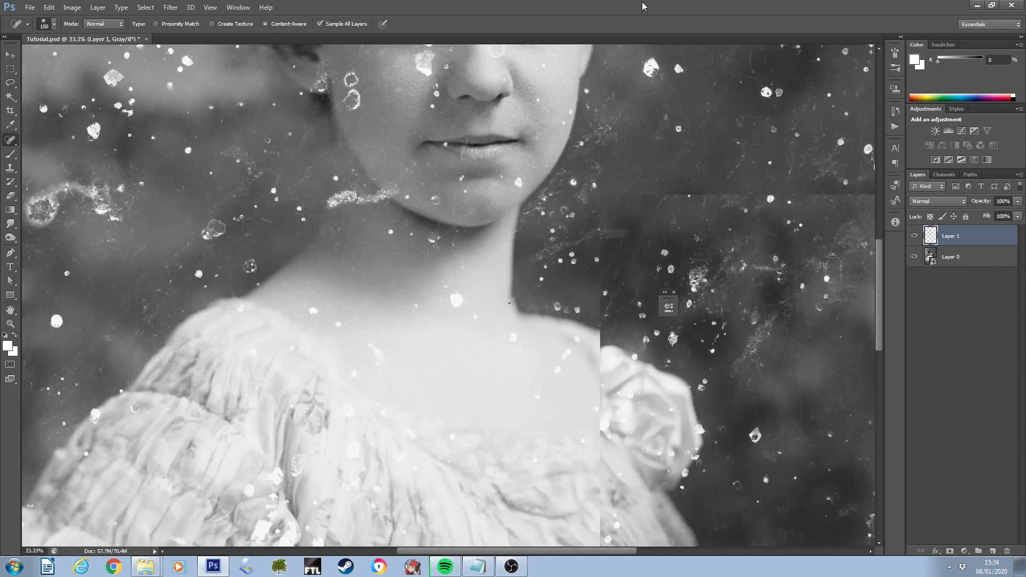
pyautogui.moveTo(313, 309)
pyautogui.mouseDown()
pyautogui.moveTo(318, 298)
pyautogui.moveTo(338, 325)
pyautogui.mouseUp()
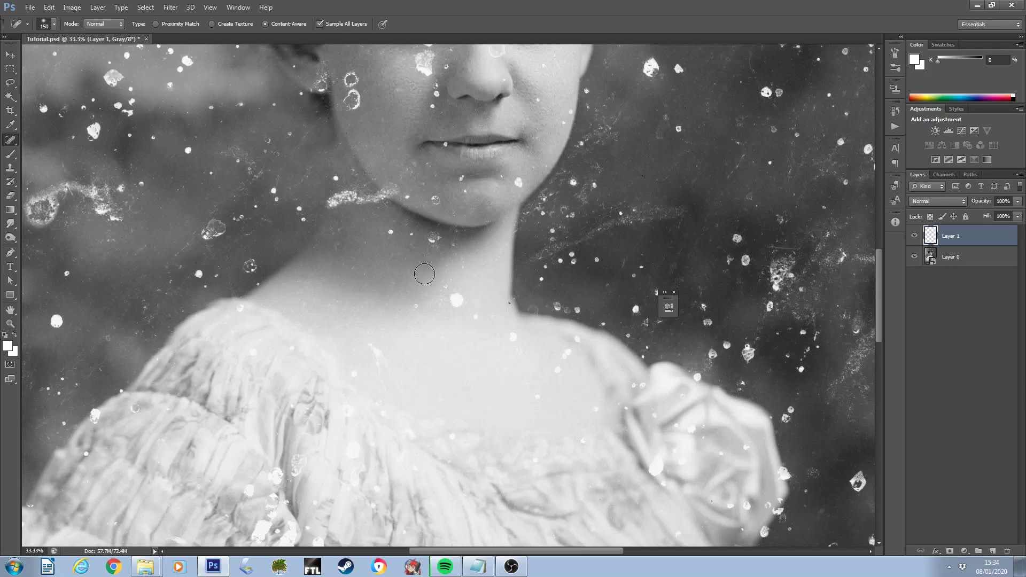
pyautogui.click(417, 310)
pyautogui.click(391, 284)
# - Compare the portrait with and without the Layer 1 repairs
pyautogui.click(915, 237)
pyautogui.click(915, 236)
pyautogui.click(914, 238)
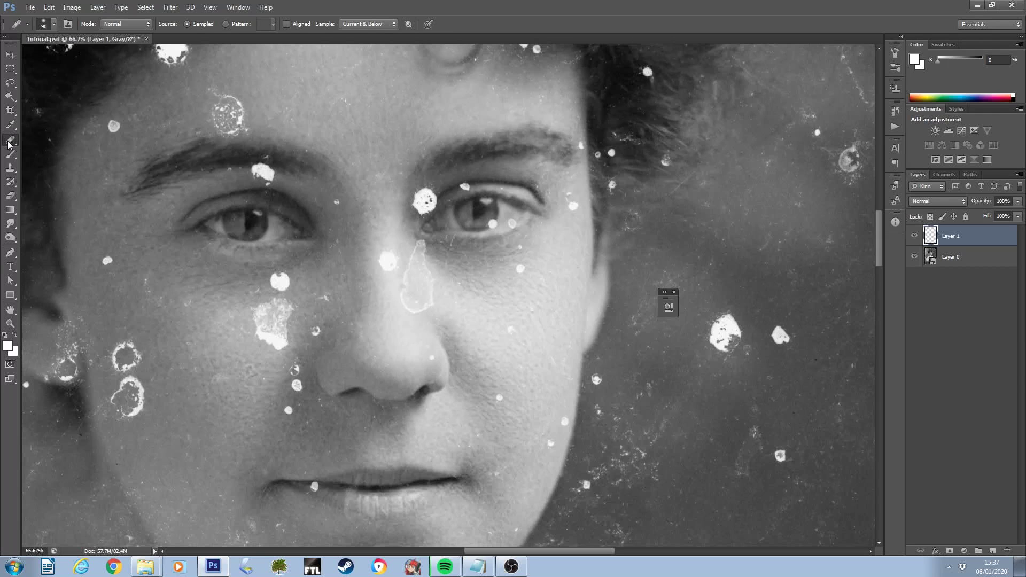
# - With the Healing Brush Tool, sample clean skin and repair the white spots beside the right-hand iris and above the left-hand eyebrow
pyautogui.rightClick(10, 140)
pyautogui.click(37, 152)
pyautogui.click(384, 133)
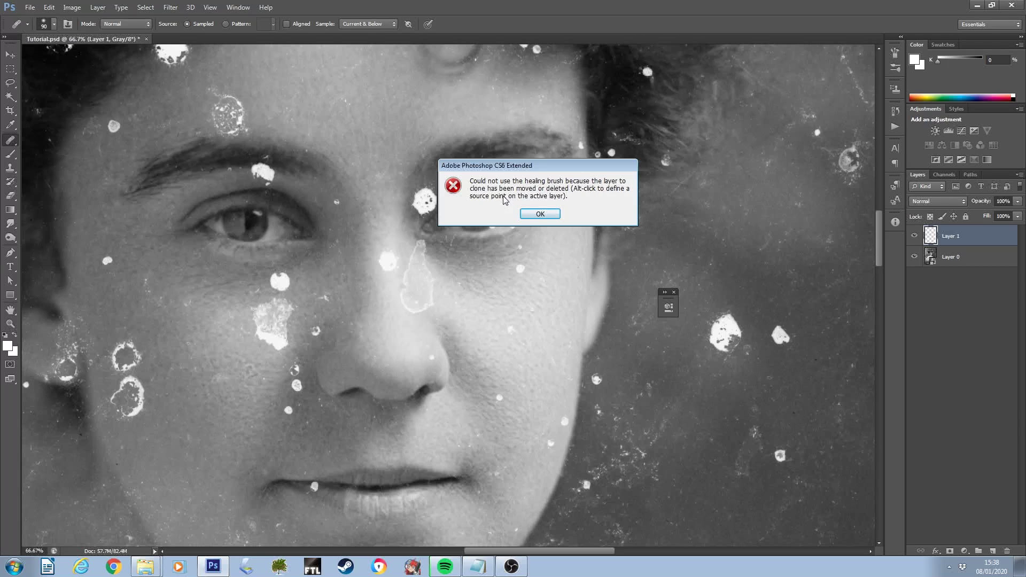
pyautogui.click(540, 214)
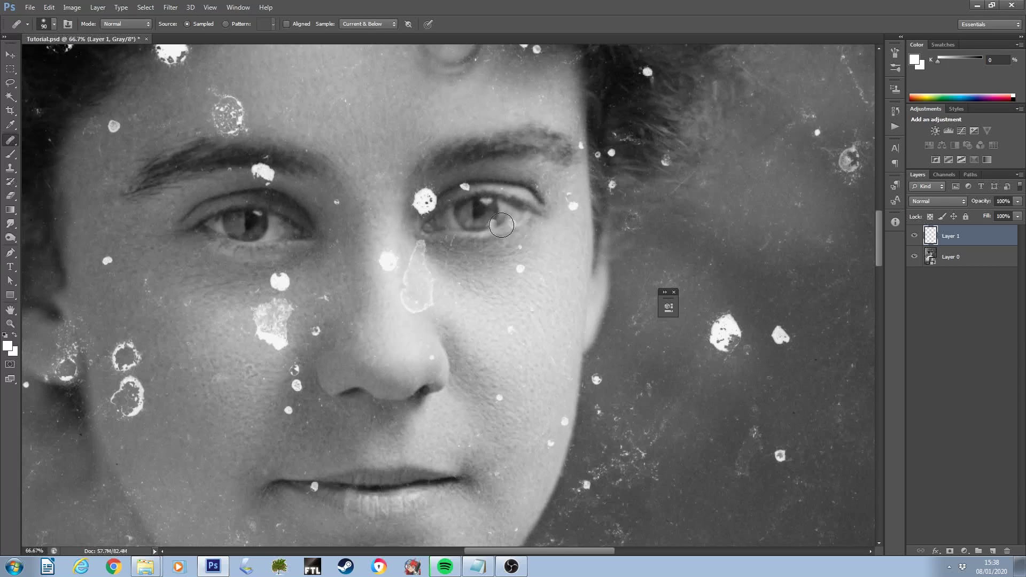
pyautogui.click(493, 227)
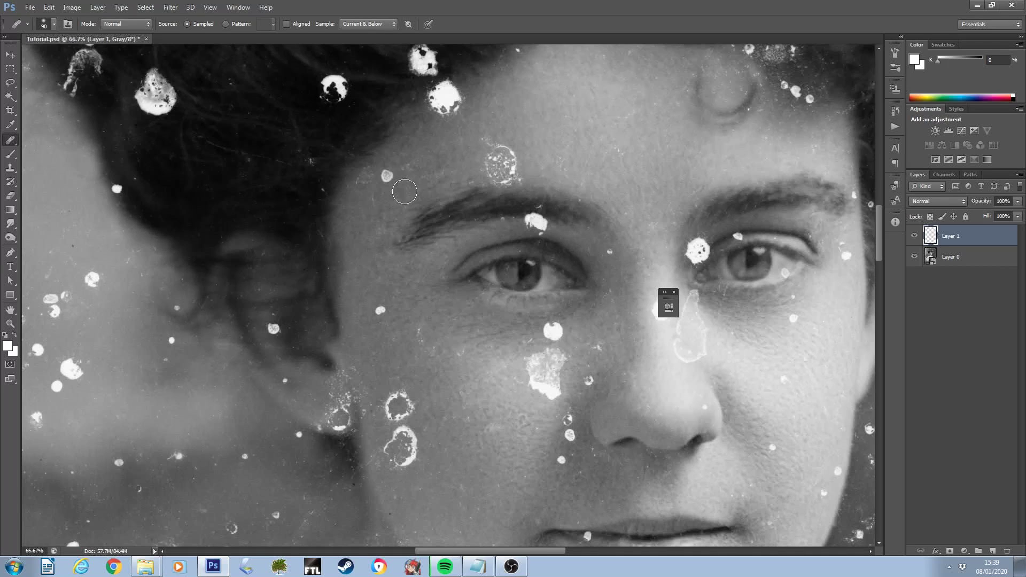
pyautogui.click(386, 180)
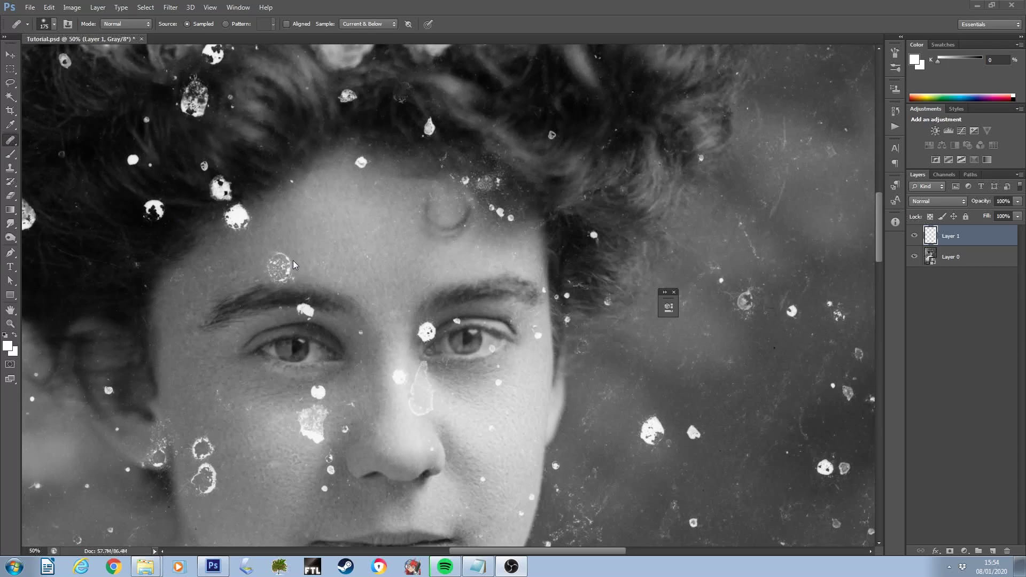
# - Sample the left-hand eye as the healing source and enlarge the brush to 800
pyautogui.click(294, 350)
pyautogui.keyDown('alt'); pyautogui.click(294, 349); pyautogui.keyUp('alt')
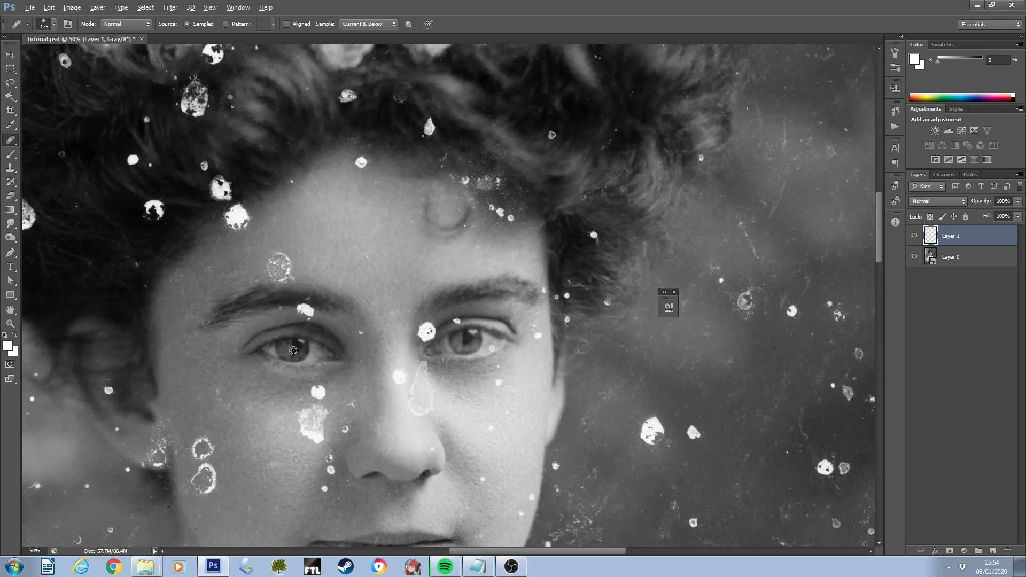
pyautogui.press(']')
pyautogui.press(']')
pyautogui.press(']')
pyautogui.press(']')
pyautogui.press(']')
pyautogui.press(']')
pyautogui.press(']')
pyautogui.press(']')
pyautogui.press(']')
pyautogui.press('[')
pyautogui.click(468, 343)
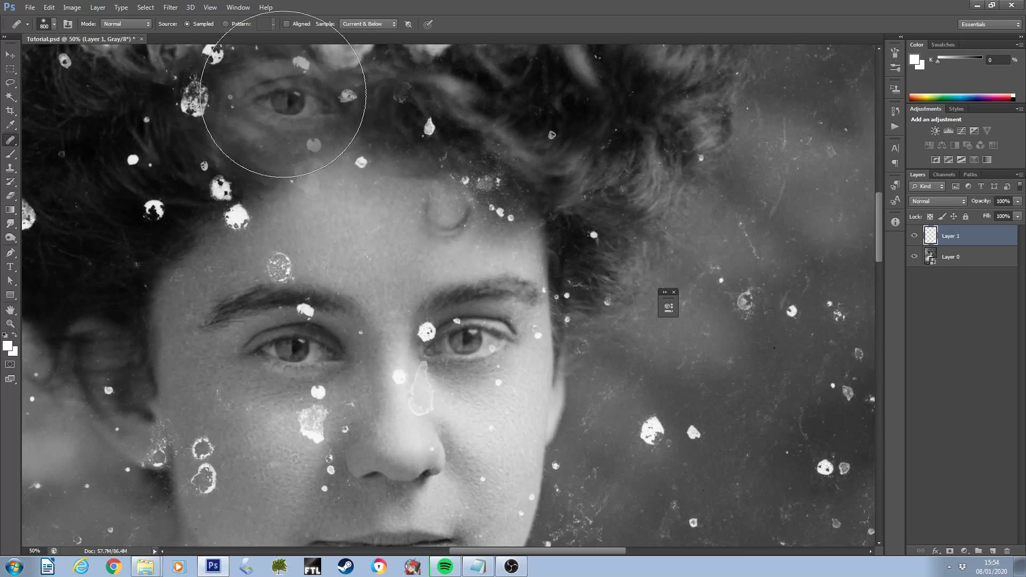
# - In the Clone Source settings, flip the sampled eye horizontally and set its rotation to -6.1°
pyautogui.click(238, 7)
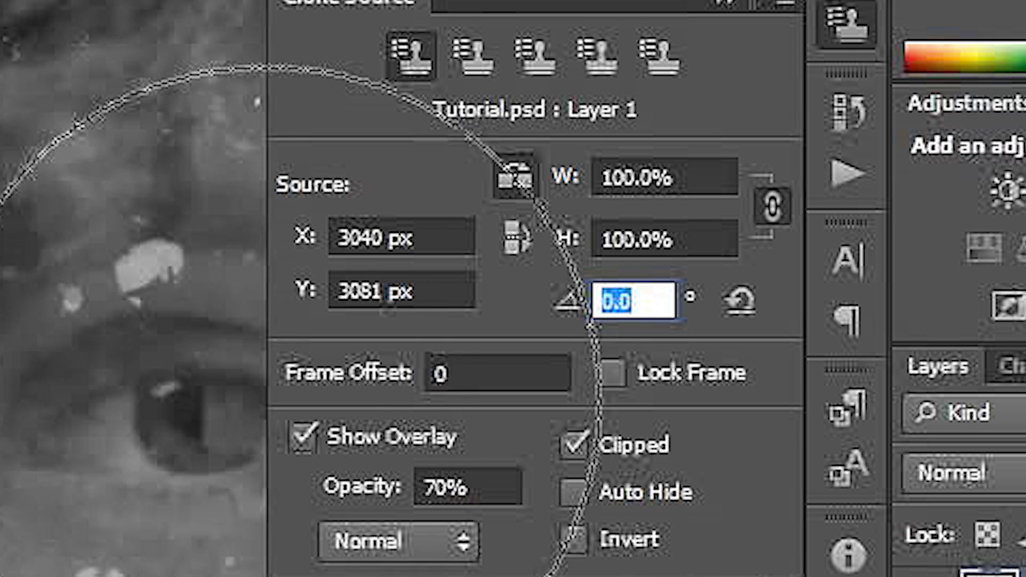
pyautogui.moveTo(572, 312); pyautogui.dragTo(537, 305)
pyautogui.moveTo(828, 160); pyautogui.dragTo(787, 160)
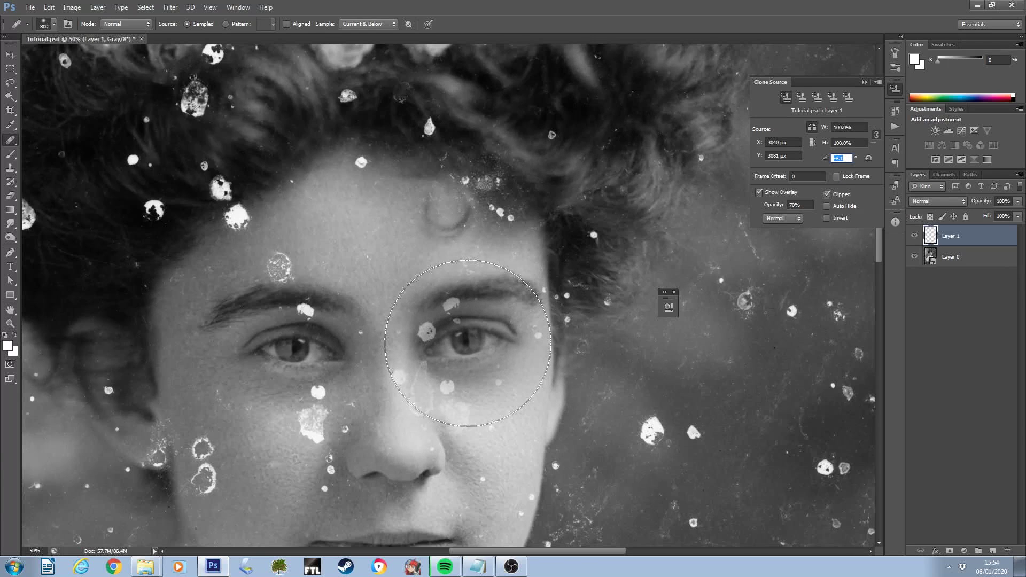
# - Try painting the mirrored eye over the right-hand eye, and undo the stroke
pyautogui.moveTo(472, 343); pyautogui.dragTo(465, 342)
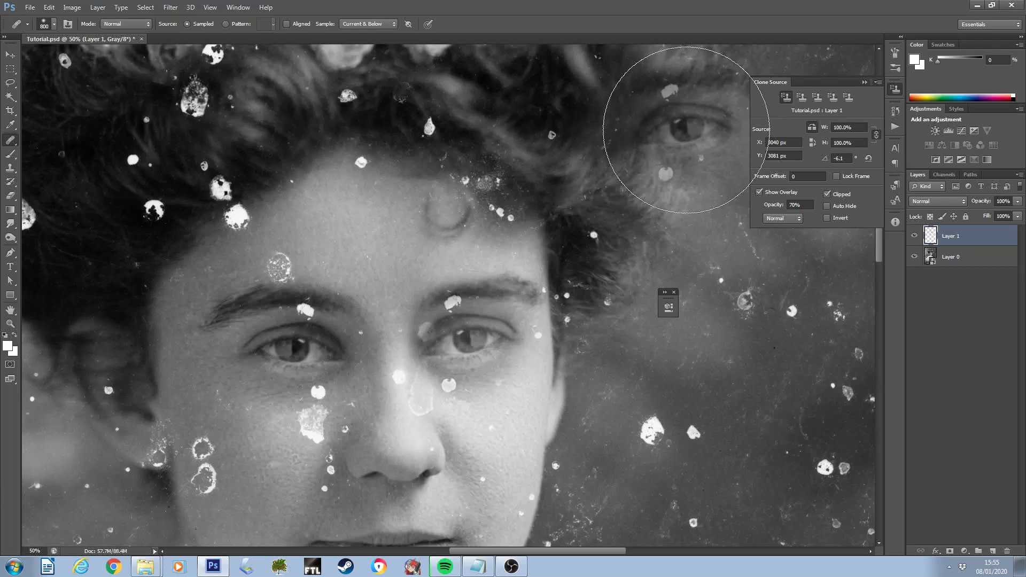
pyautogui.hotkey('ctrl', 'z')
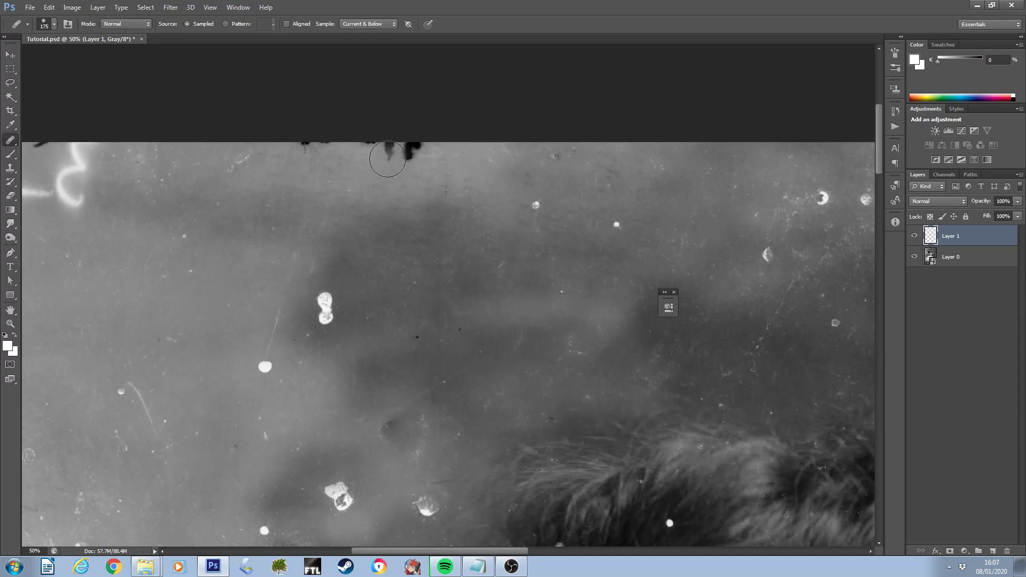
# - Try to heal the black marks on the photo's top edge in Normal mode using nearby background
pyautogui.keyDown('alt'); pyautogui.click(475, 175); pyautogui.keyUp('alt')
pyautogui.moveTo(411, 151)
pyautogui.mouseDown()
pyautogui.moveTo(373, 147)
pyautogui.moveTo(396, 142)
pyautogui.moveTo(467, 188)
pyautogui.moveTo(464, 195)
pyautogui.moveTo(421, 157)
pyautogui.moveTo(427, 167)
pyautogui.moveTo(381, 159)
pyautogui.mouseUp()
# - Paint out the black marks on the photo's top edge with the Healing Brush in Replace mode, and return the mode to Normal
pyautogui.click(134, 24)
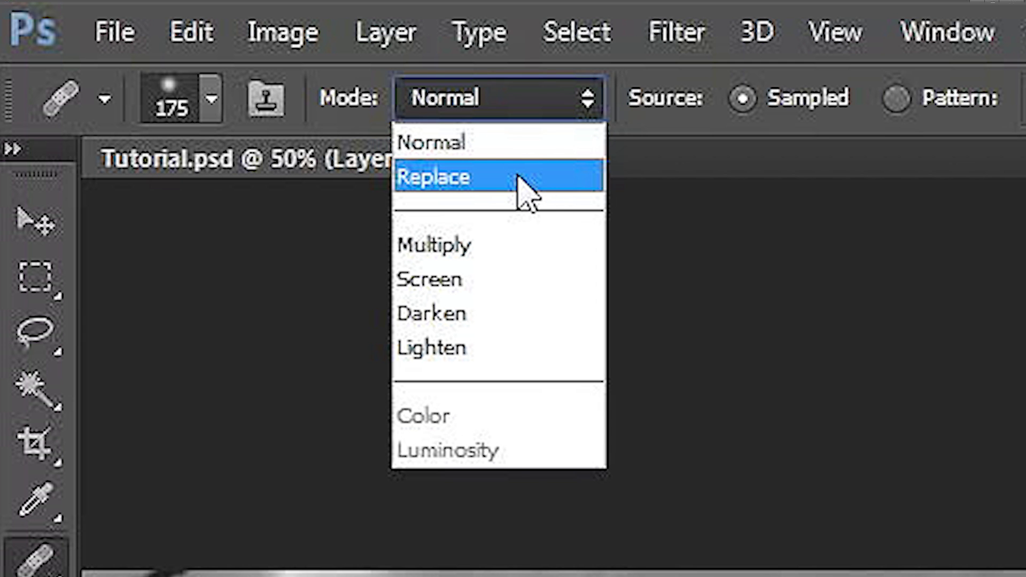
pyautogui.click(521, 182)
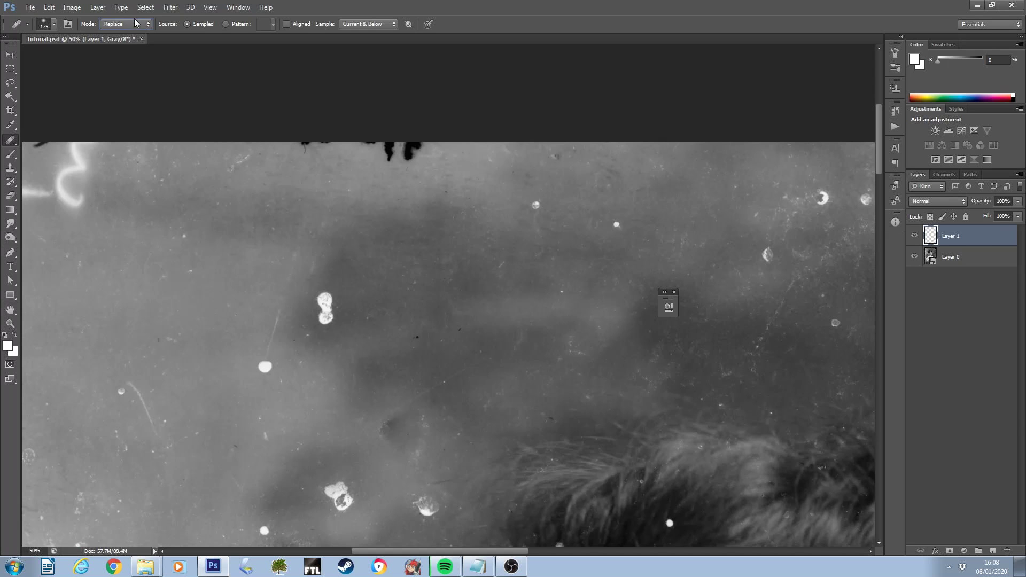
pyautogui.moveTo(453, 146)
pyautogui.mouseDown()
pyautogui.moveTo(408, 147)
pyautogui.moveTo(387, 160)
pyautogui.moveTo(388, 138)
pyautogui.moveTo(369, 121)
pyautogui.mouseUp()
pyautogui.keyDown('alt'); pyautogui.click(470, 158); pyautogui.keyUp('alt')
pyautogui.keyDown('alt'); pyautogui.click(468, 156); pyautogui.keyUp('alt')
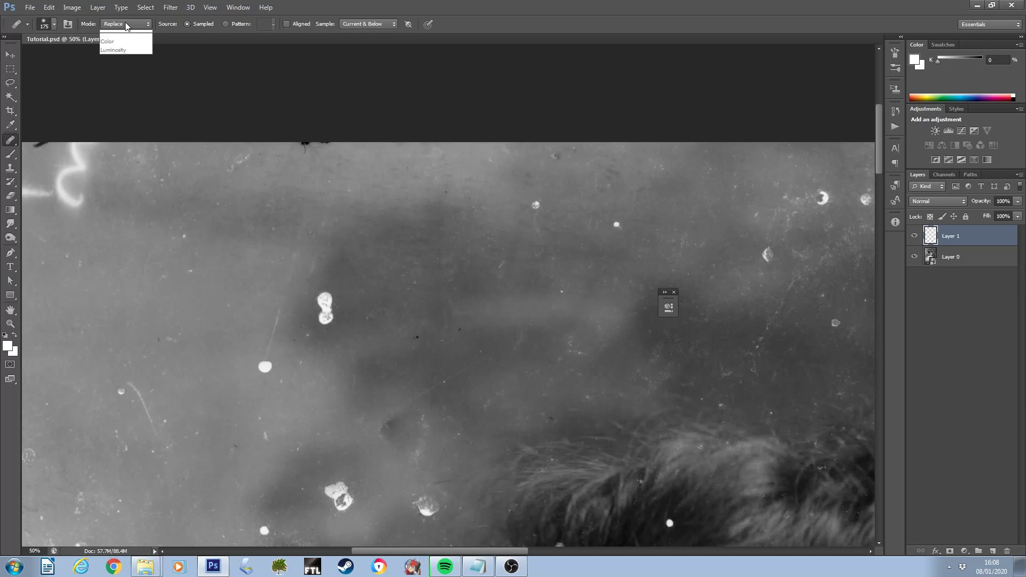
pyautogui.click(118, 33)
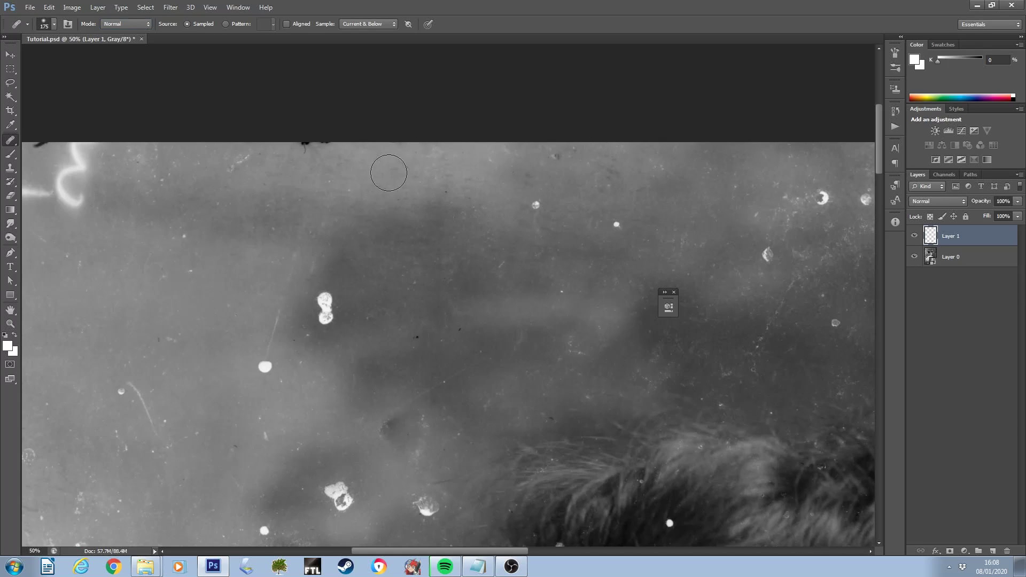
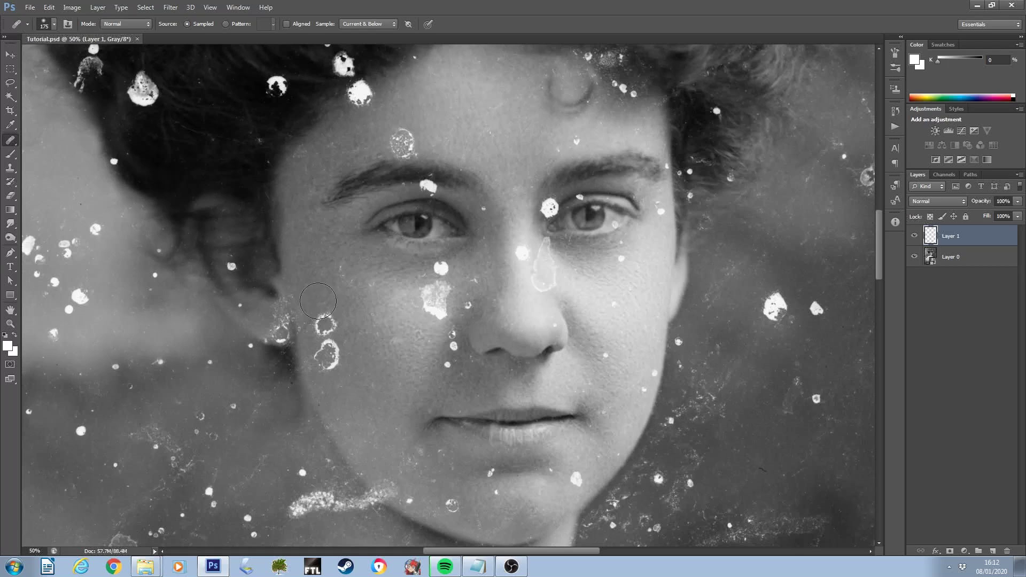
# - Heal the ring-shaped marks on the left-hand cheek near the ear using clean skin nearby
pyautogui.moveTo(328, 393); pyautogui.dragTo(327, 337)
pyautogui.keyDown('alt'); pyautogui.click(342, 385); pyautogui.keyUp('alt')
pyautogui.keyDown('alt'); pyautogui.click(407, 312); pyautogui.keyUp('alt')
pyautogui.keyDown('alt'); pyautogui.click(409, 268); pyautogui.keyUp('alt')
pyautogui.hotkey('ctrl', '+')
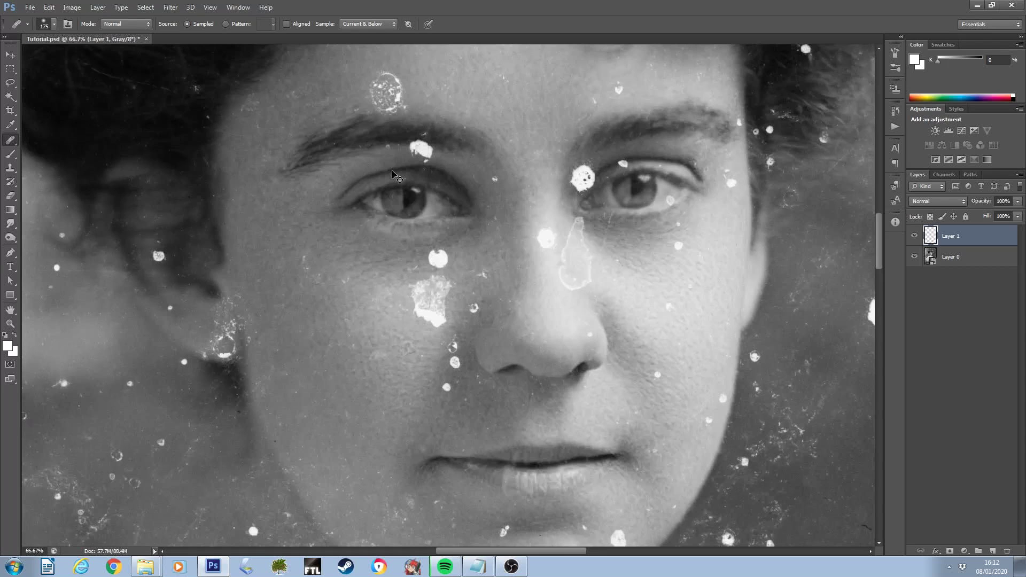
# - Heal the round white spot beneath the left-hand eye with sampled cheek skin
pyautogui.keyDown('alt'); pyautogui.click(413, 263); pyautogui.keyUp('alt')
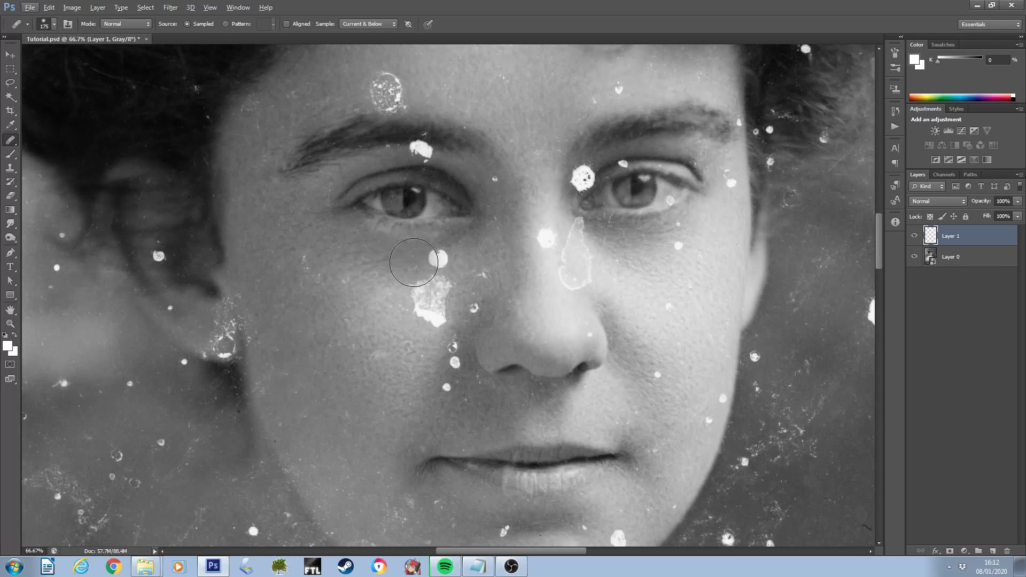
pyautogui.keyDown('alt'); pyautogui.click(388, 270); pyautogui.keyUp('alt')
pyautogui.click(438, 258)
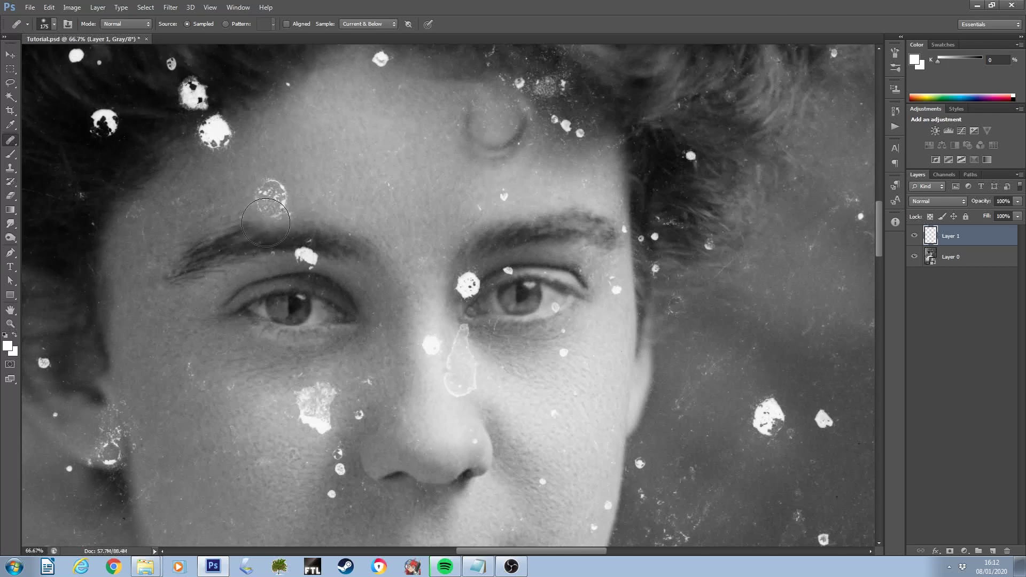
# - Heal the round speckled mark above the left-hand eyebrow, reducing the brush size to 45 to clean up the dark smudge
pyautogui.moveTo(272, 210); pyautogui.dragTo(269, 182)
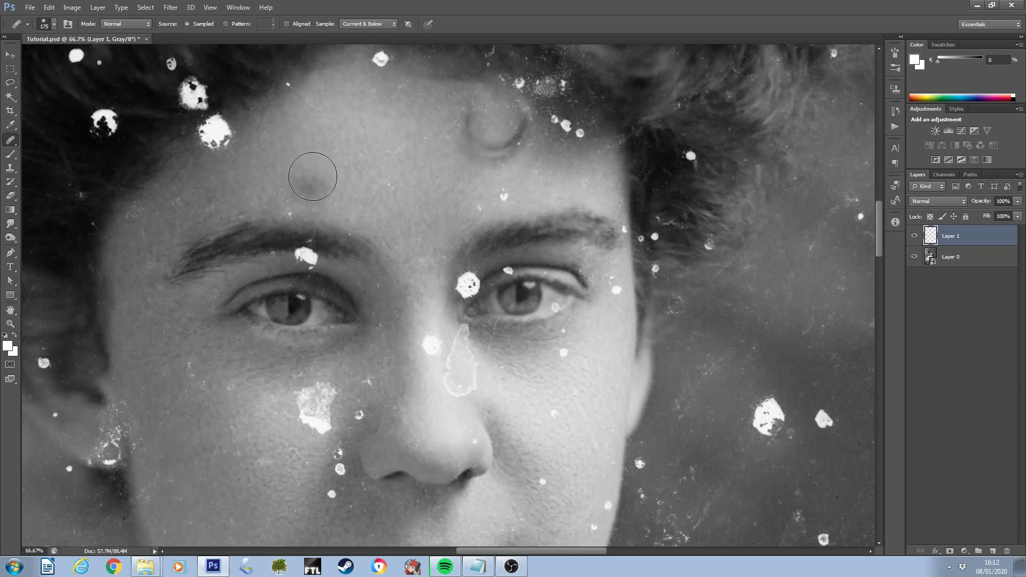
pyautogui.moveTo(323, 169); pyautogui.dragTo(323, 181)
pyautogui.press('[')
pyautogui.press('[')
pyautogui.press('[')
pyautogui.press('[')
pyautogui.press('[')
pyautogui.press('[')
pyautogui.press('[')
pyautogui.press('[')
pyautogui.press('[')
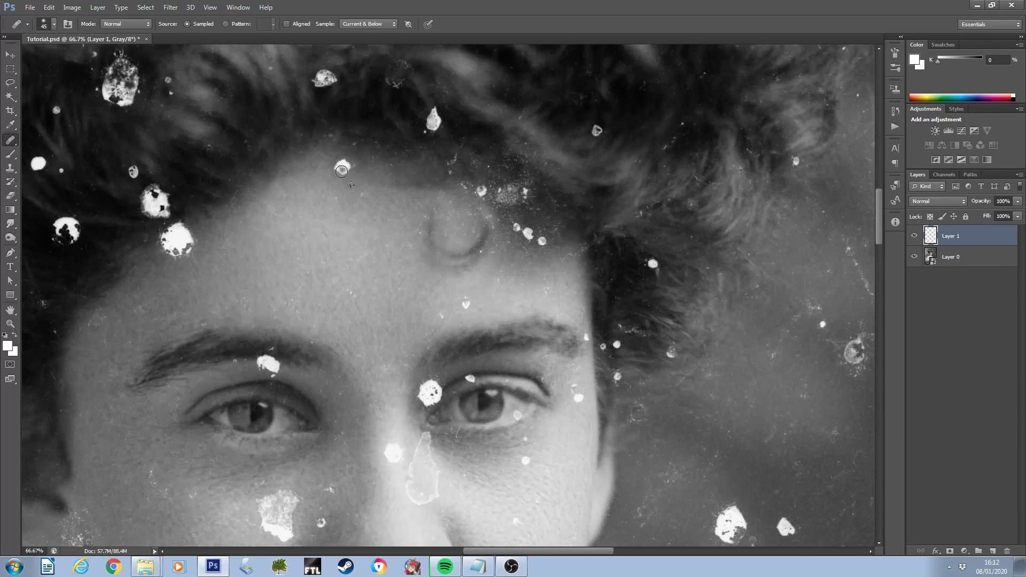
pyautogui.moveTo(345, 172); pyautogui.dragTo(334, 170)
pyautogui.keyDown('alt'); pyautogui.click(353, 186); pyautogui.keyUp('alt')
# - Paint out the white spot in the dark hair above the forehead with the Healing Brush in Replace mode
pyautogui.click(133, 23)
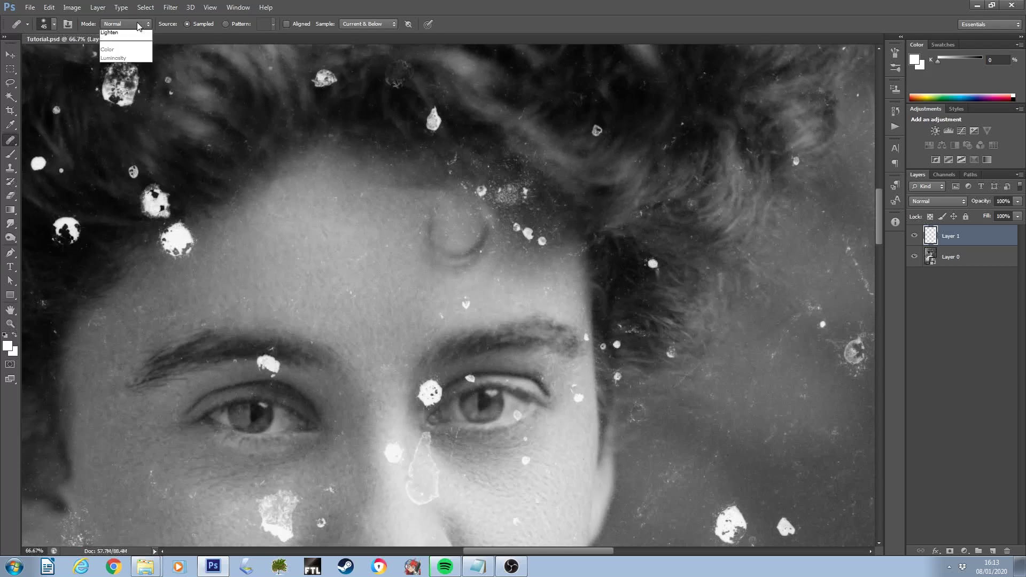
pyautogui.click(140, 44)
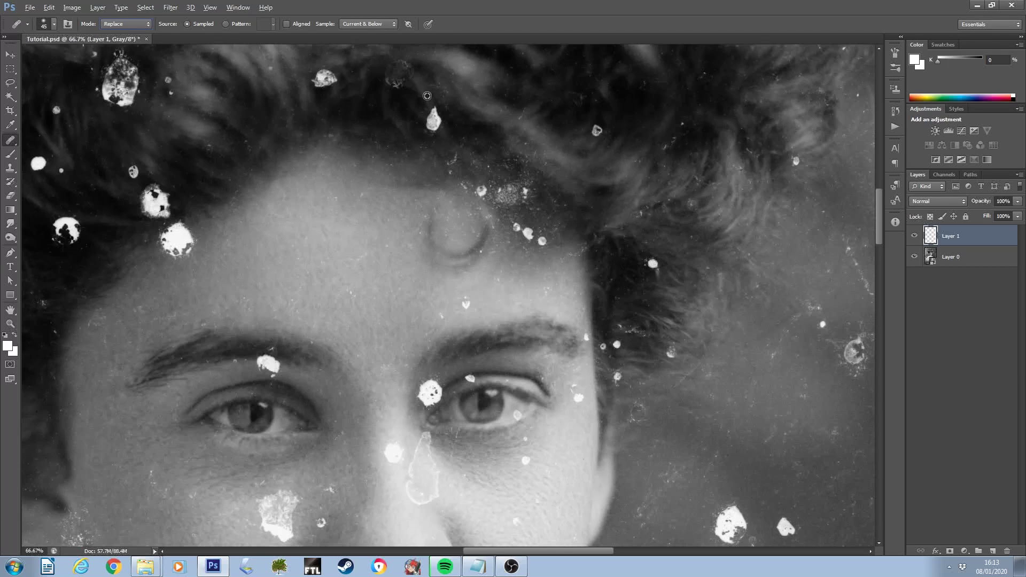
pyautogui.click(434, 111)
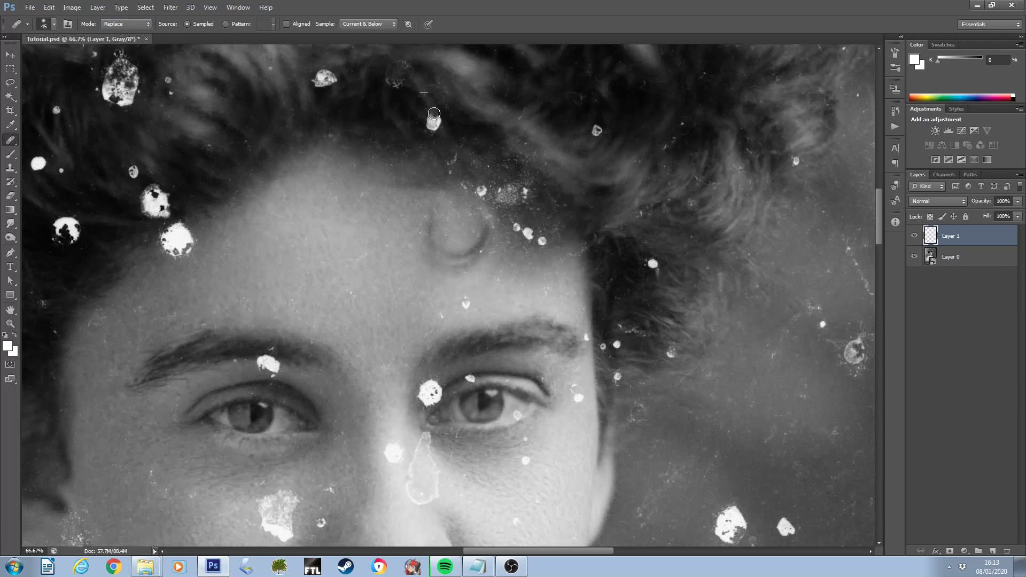
pyautogui.click(441, 126)
pyautogui.click(434, 126)
pyautogui.click(425, 125)
pyautogui.keyDown('alt'); pyautogui.click(427, 106); pyautogui.keyUp('alt')
pyautogui.click(431, 115)
# - Return the Healing Brush to Normal mode and heal the white spots on the nose and left-hand cheek
pyautogui.click(126, 24)
pyautogui.click(120, 25)
pyautogui.press('alt')
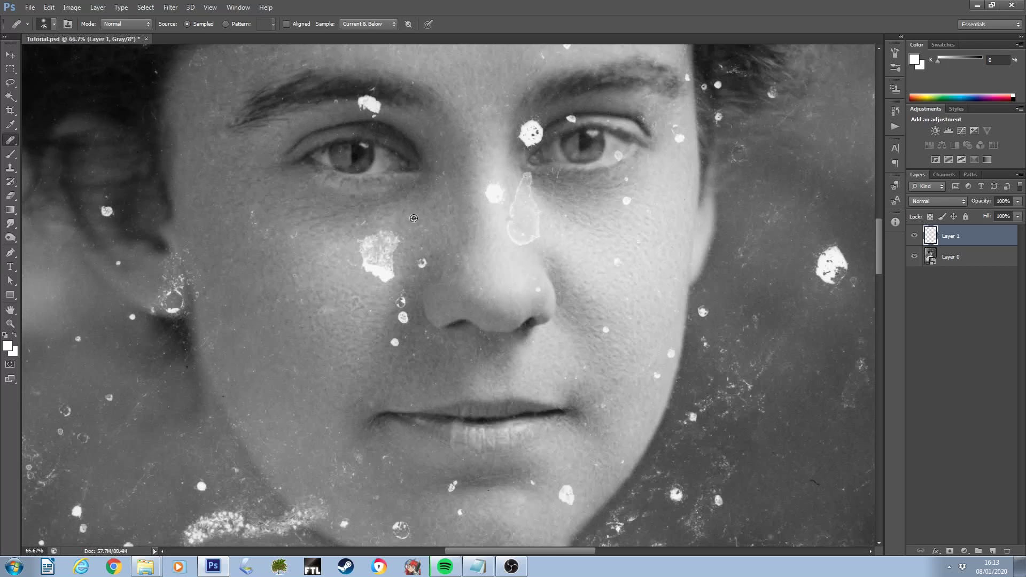
pyautogui.keyDown('alt'); pyautogui.click(414, 218); pyautogui.keyUp('alt')
pyautogui.click(423, 263)
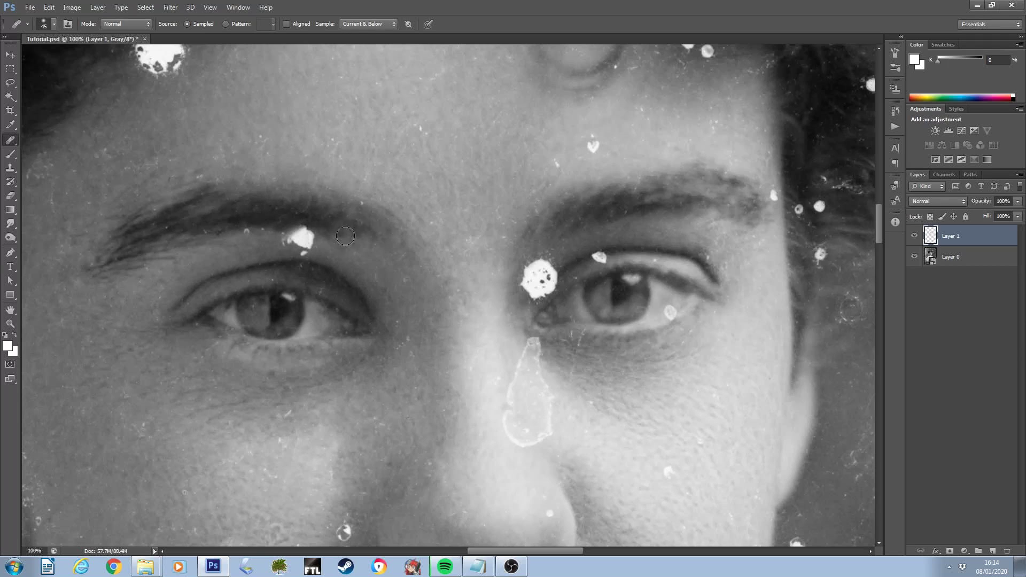
# - Paint out the white spot beneath the left-hand eyebrow in Replace mode, and set the mode back to Normal
pyautogui.click(145, 24)
pyautogui.click(131, 45)
pyautogui.keyDown('alt'); pyautogui.click(333, 248); pyautogui.keyUp('alt')
pyautogui.moveTo(308, 246); pyautogui.dragTo(305, 251)
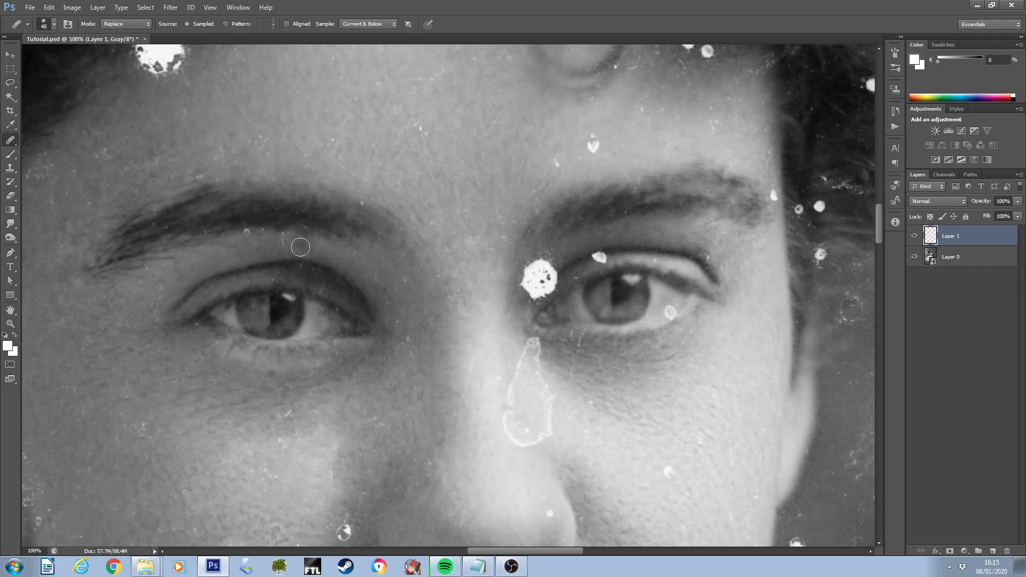
pyautogui.click(138, 24)
pyautogui.click(137, 35)
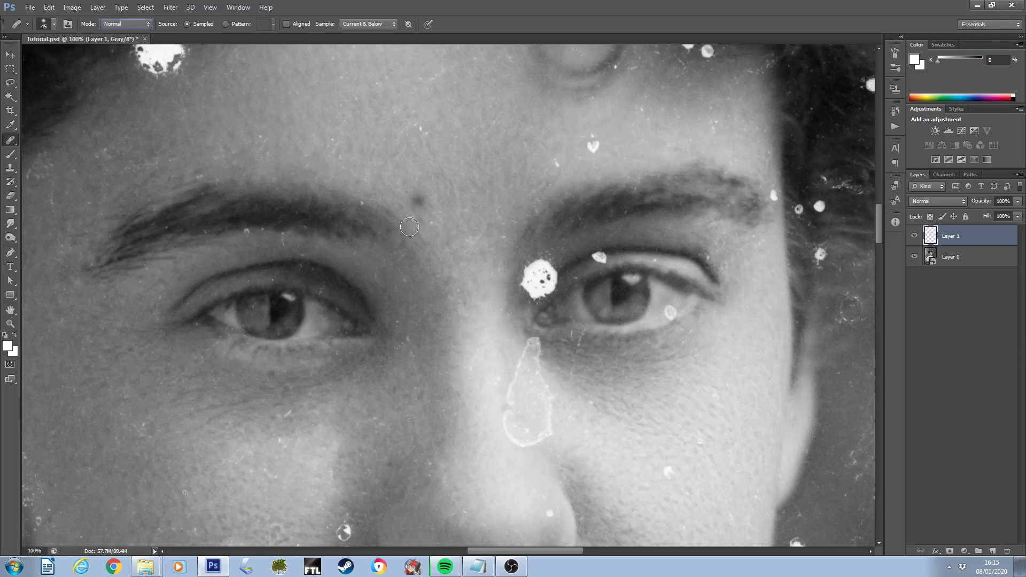
# - Blend the repaired patch beneath the left-hand eyebrow with skin sampled from the upper eyelid area
pyautogui.keyDown('alt'); pyautogui.click(269, 247); pyautogui.keyUp('alt')
pyautogui.moveTo(277, 243); pyautogui.dragTo(293, 236)
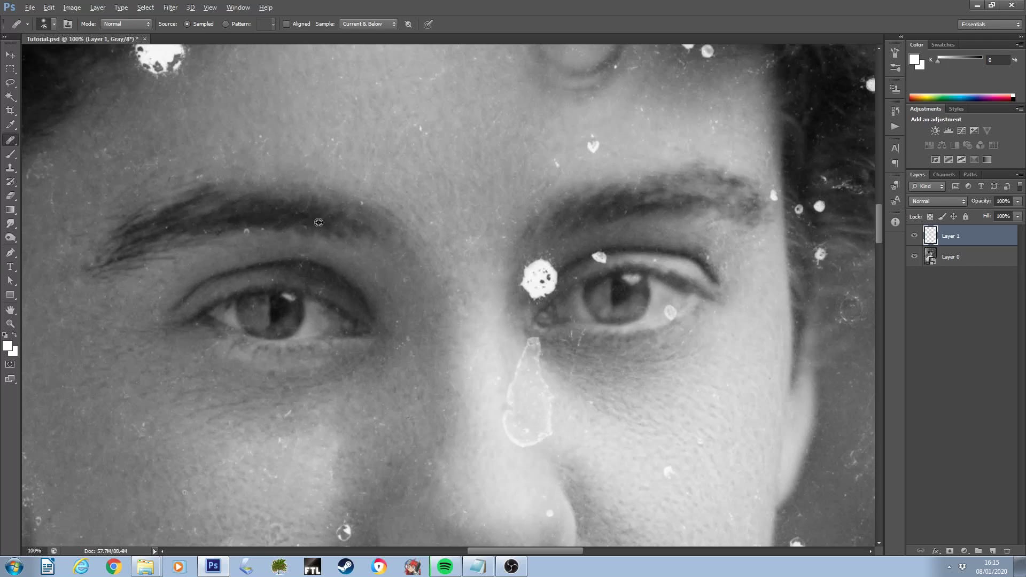
pyautogui.press('alt')
pyautogui.keyDown('alt'); pyautogui.click(326, 258); pyautogui.keyUp('alt')
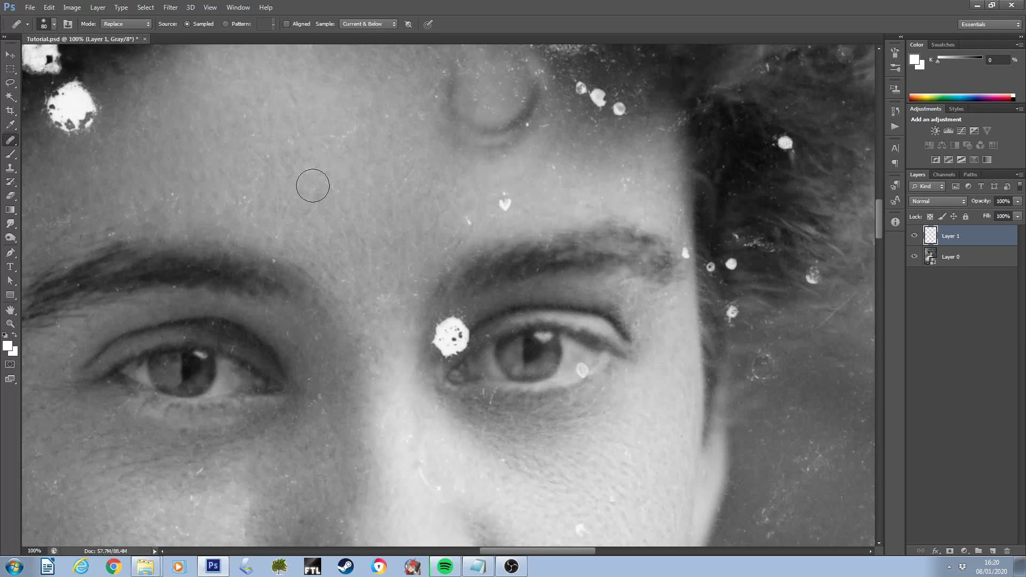
# - In Replace mode, paint over the outer and upper parts of the white spot at the right-hand eye's inner corner
pyautogui.click(134, 25)
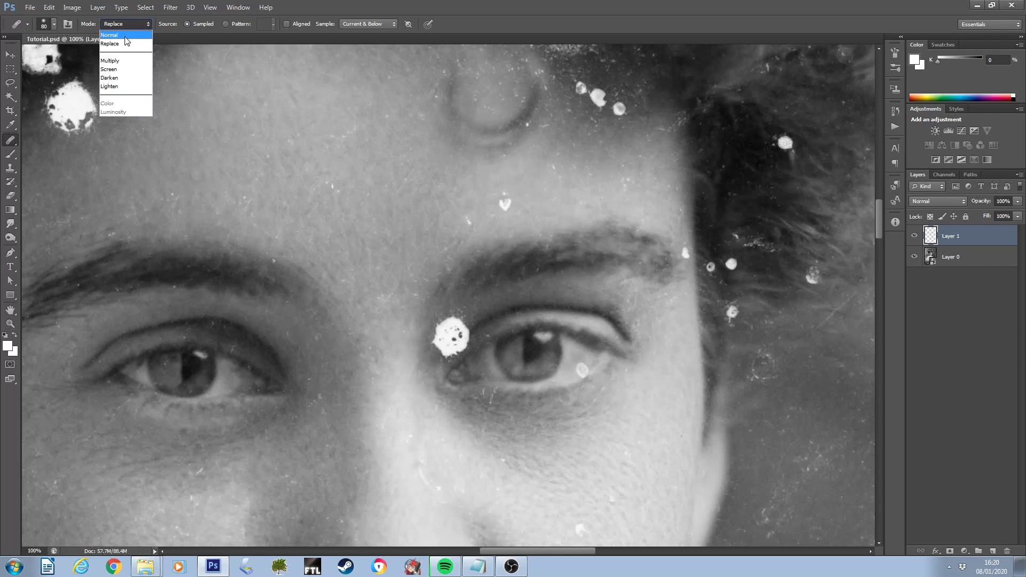
pyautogui.click(126, 45)
pyautogui.keyDown('alt'); pyautogui.click(485, 313); pyautogui.keyUp('alt')
pyautogui.click(467, 322)
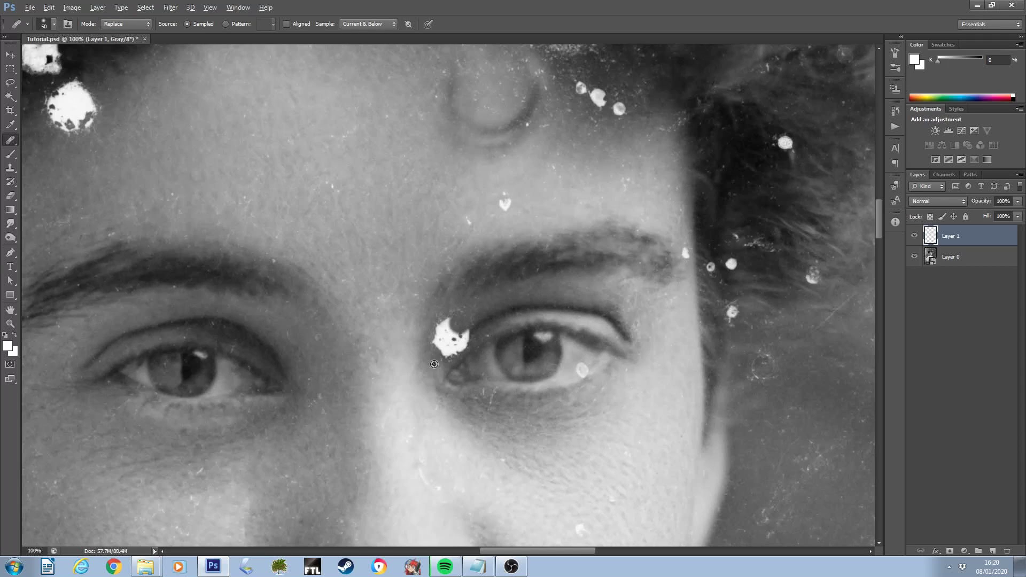
pyautogui.moveTo(436, 342); pyautogui.dragTo(438, 349)
pyautogui.click(437, 328)
pyautogui.keyDown('alt'); pyautogui.click(432, 343); pyautogui.keyUp('alt')
pyautogui.click(449, 322)
pyautogui.keyDown('alt'); pyautogui.click(474, 317); pyautogui.keyUp('alt')
pyautogui.click(457, 322)
pyautogui.keyDown('alt'); pyautogui.click(477, 318); pyautogui.keyUp('alt')
pyautogui.moveTo(453, 329); pyautogui.dragTo(446, 335)
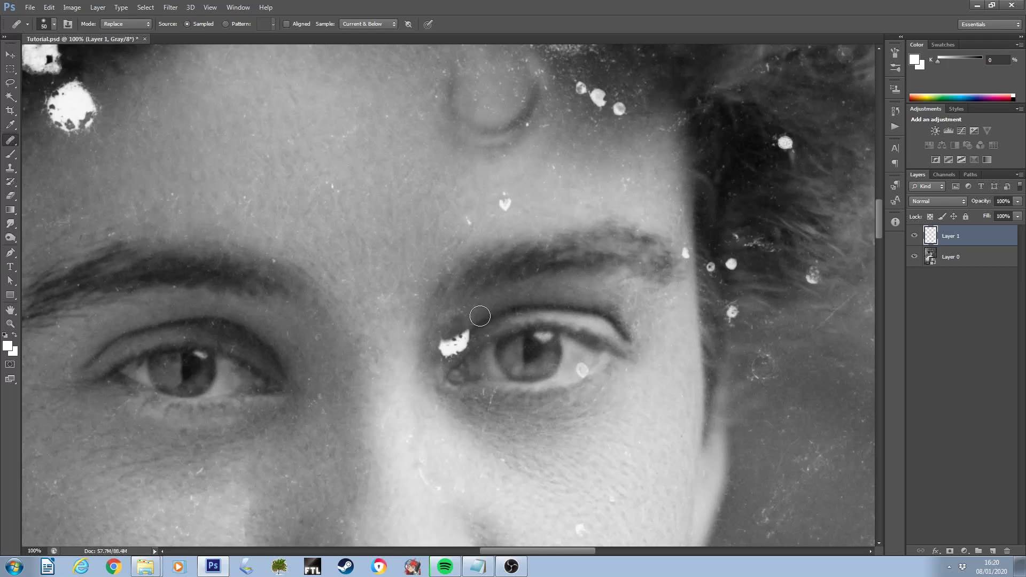
# - Cover the rest of the white spot at the right-hand eye's inner corner, extending the upper eyelid line from the neighbouring lid
pyautogui.keyDown('alt'); pyautogui.click(477, 314); pyautogui.keyUp('alt')
pyautogui.click(451, 343)
pyautogui.keyDown('alt'); pyautogui.click(474, 305); pyautogui.keyUp('alt')
pyautogui.click(462, 337)
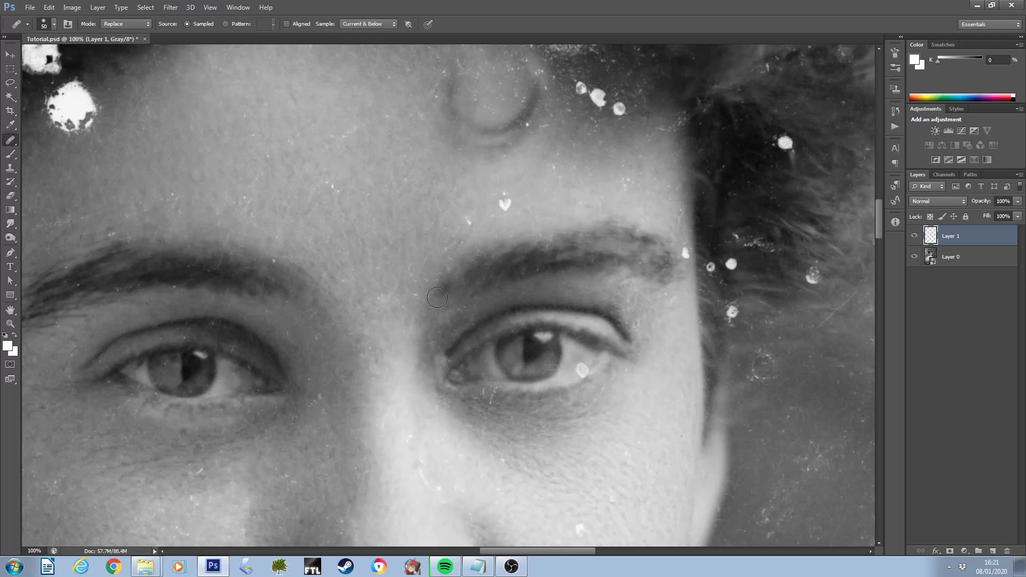
# - Set the Healing Brush to Normal mode and blend the repaired inner corner of the right-hand eye
pyautogui.click(137, 25)
pyautogui.click(133, 36)
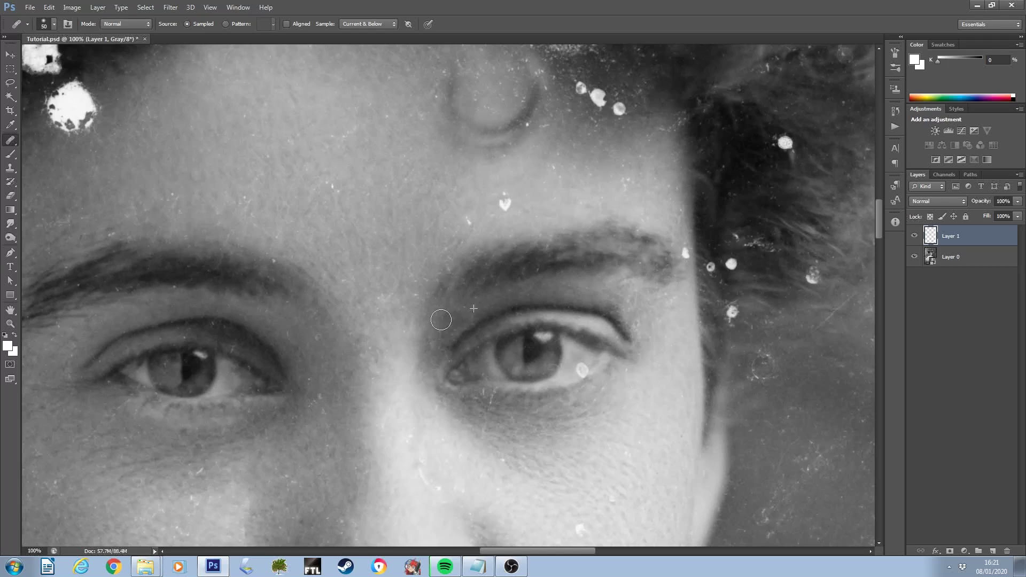
pyautogui.click(460, 321)
pyautogui.keyDown('alt'); pyautogui.click(483, 307); pyautogui.keyUp('alt')
pyautogui.moveTo(435, 349)
pyautogui.mouseDown()
pyautogui.moveTo(483, 317)
pyautogui.moveTo(446, 340)
pyautogui.mouseUp()
pyautogui.keyDown('alt'); pyautogui.click(451, 322); pyautogui.keyUp('alt')
pyautogui.click(444, 345)
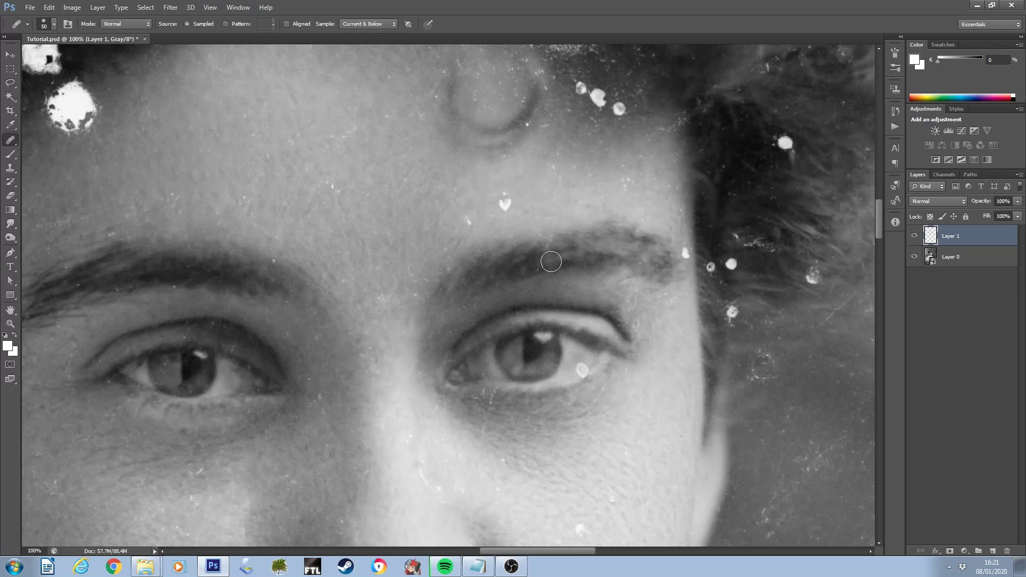
# - Compare the whole retouched portrait with the damaged original by hiding and showing the healing layer
pyautogui.hotkey('ctrl', '0')
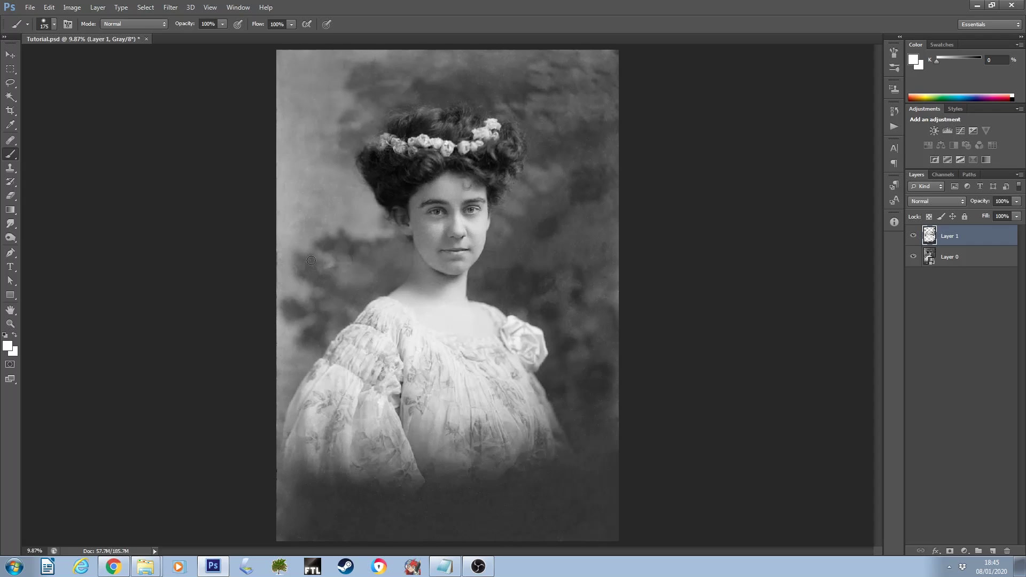
pyautogui.click(956, 283)
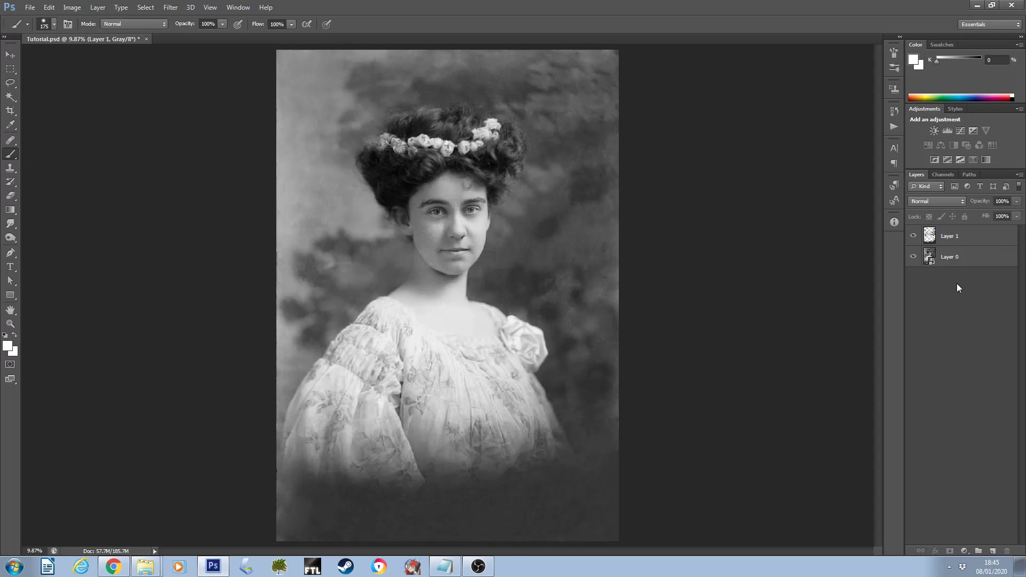
pyautogui.keyDown('alt'); pyautogui.click(912, 259); pyautogui.keyUp('alt')
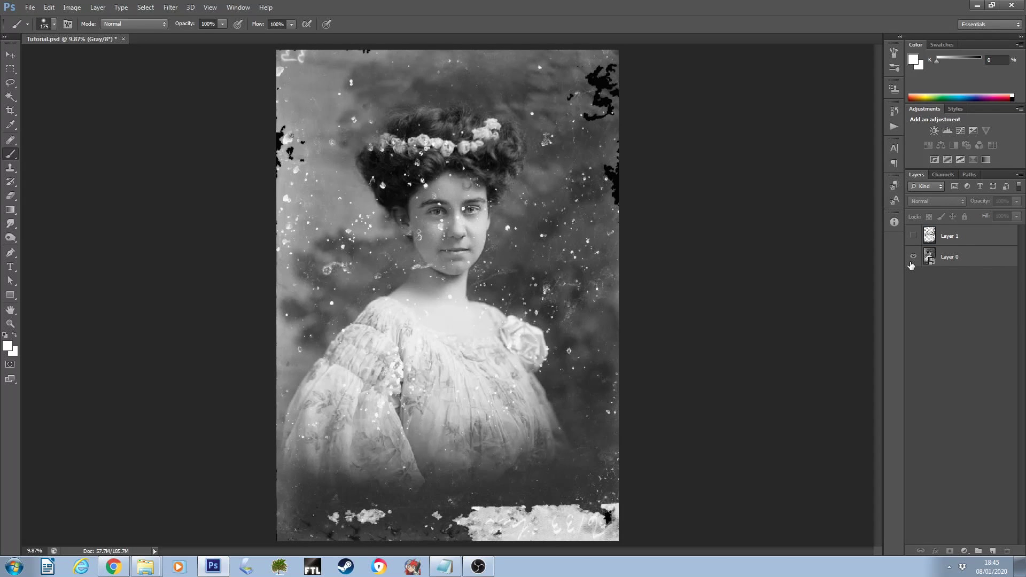
pyautogui.keyDown('alt'); pyautogui.click(912, 259); pyautogui.keyUp('alt')
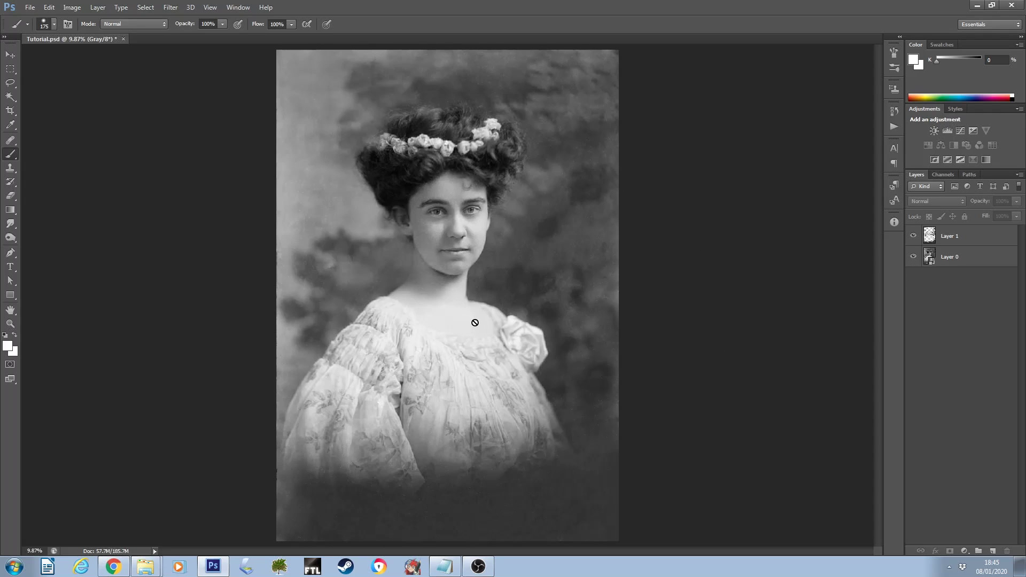
# - Add a Curves adjustment layer above Layer 1 and place a curve point at input 53, output 51
pyautogui.click(946, 240)
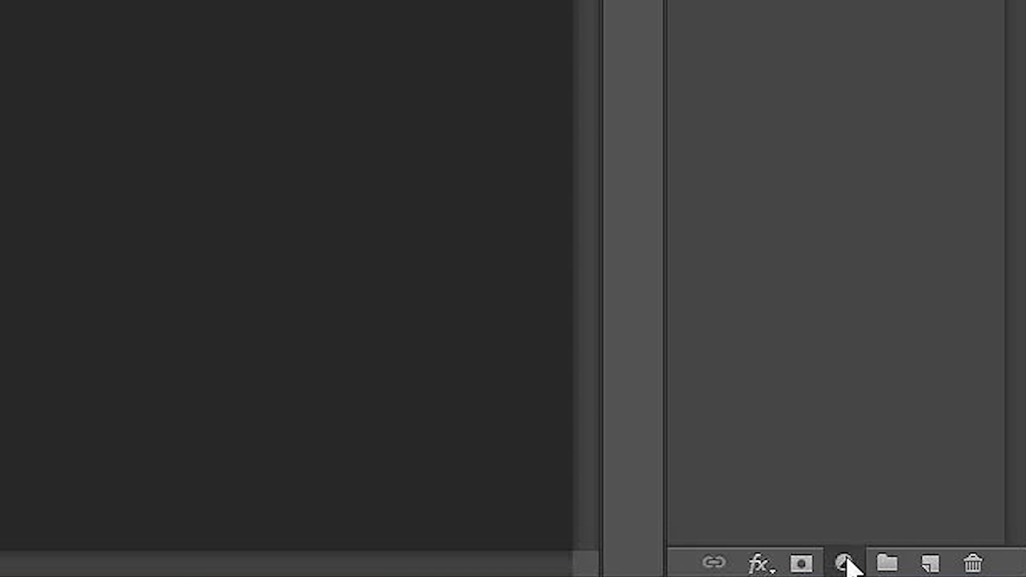
pyautogui.click(965, 550)
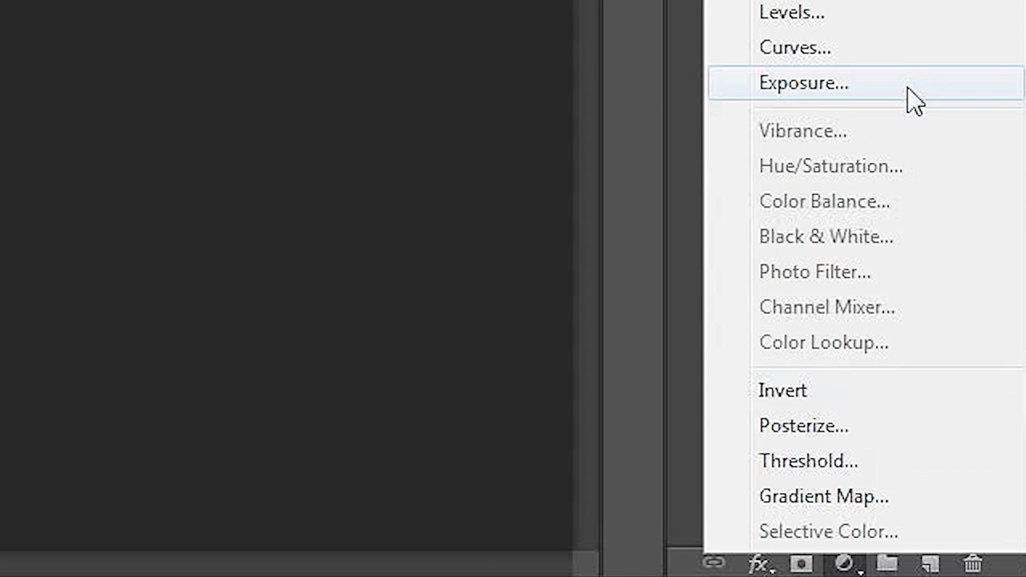
pyautogui.click(791, 47)
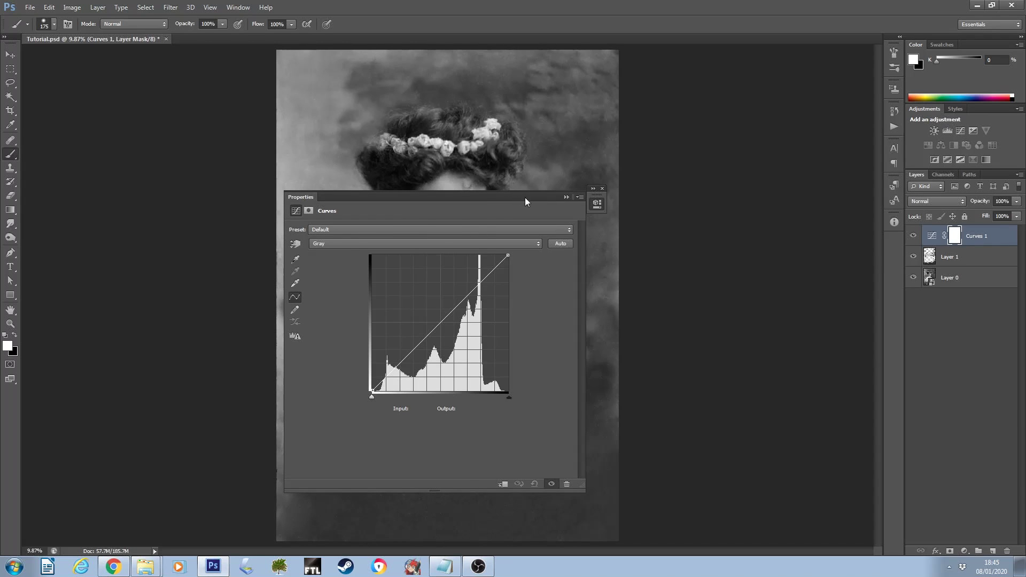
pyautogui.moveTo(525, 197); pyautogui.dragTo(800, 136)
pyautogui.moveTo(726, 261)
pyautogui.mouseDown()
pyautogui.moveTo(719, 243)
pyautogui.moveTo(721, 278)
pyautogui.moveTo(718, 251)
pyautogui.moveTo(719, 261)
pyautogui.mouseUp()
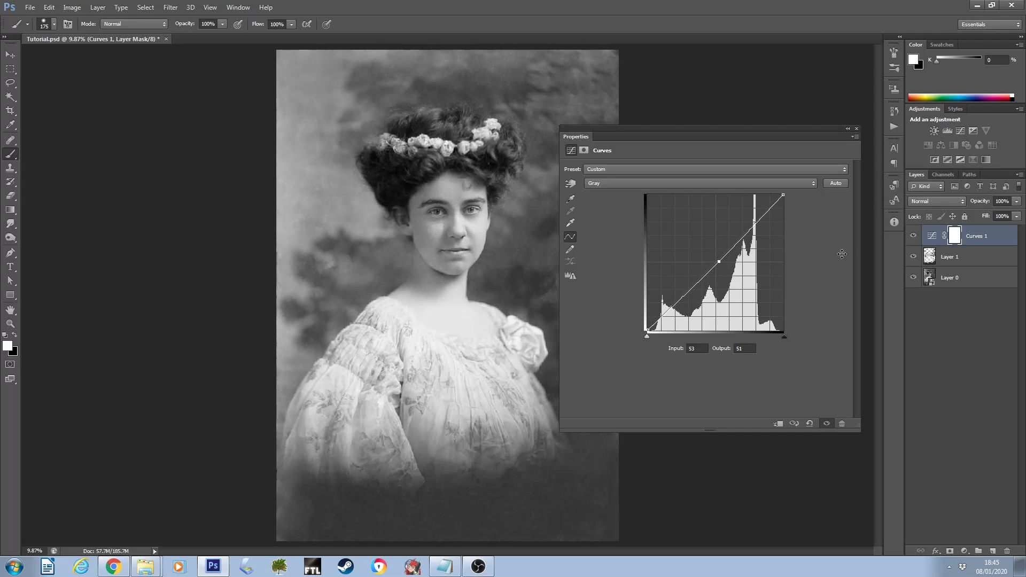
# - Invert the Curves layer's mask to black and make white the foreground colour
pyautogui.click(956, 239)
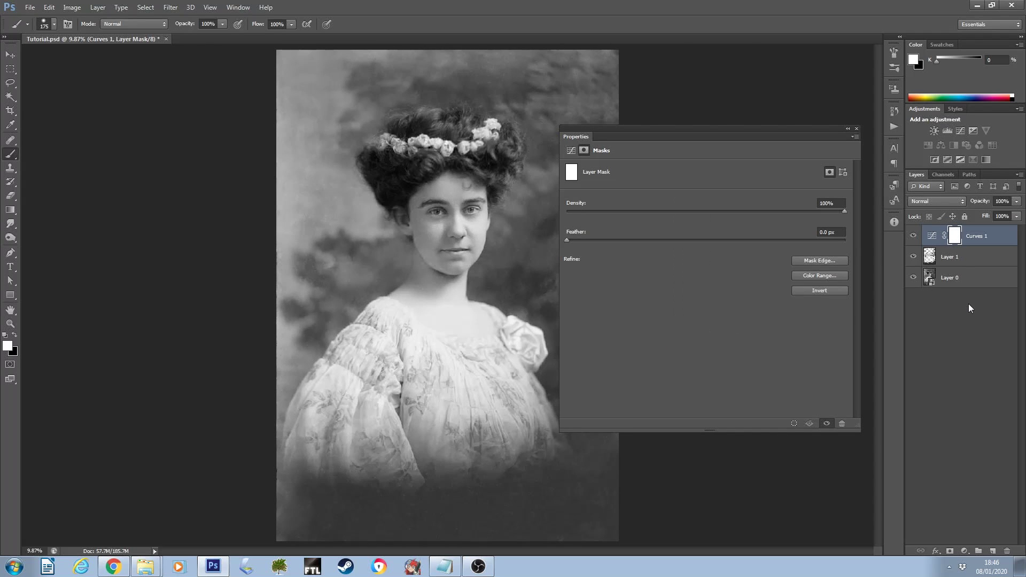
pyautogui.click(919, 290)
pyautogui.click(747, 248)
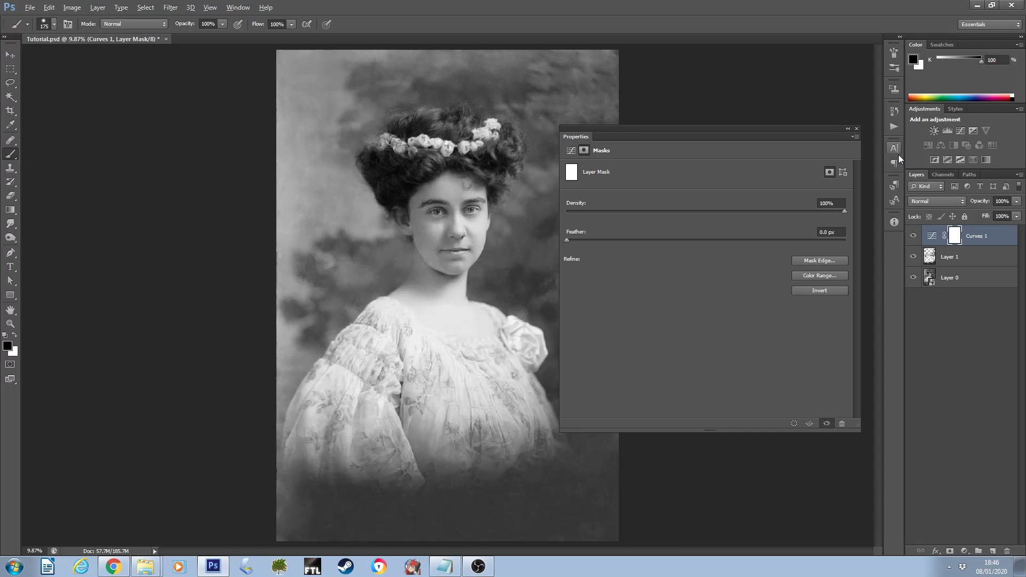
pyautogui.hotkey('ctrl', 'i')
pyautogui.press('x')
# - Set the curve point to input 49, output 48, and marquee-select a narrow full-height strip along the photo's left edge
pyautogui.click(931, 235)
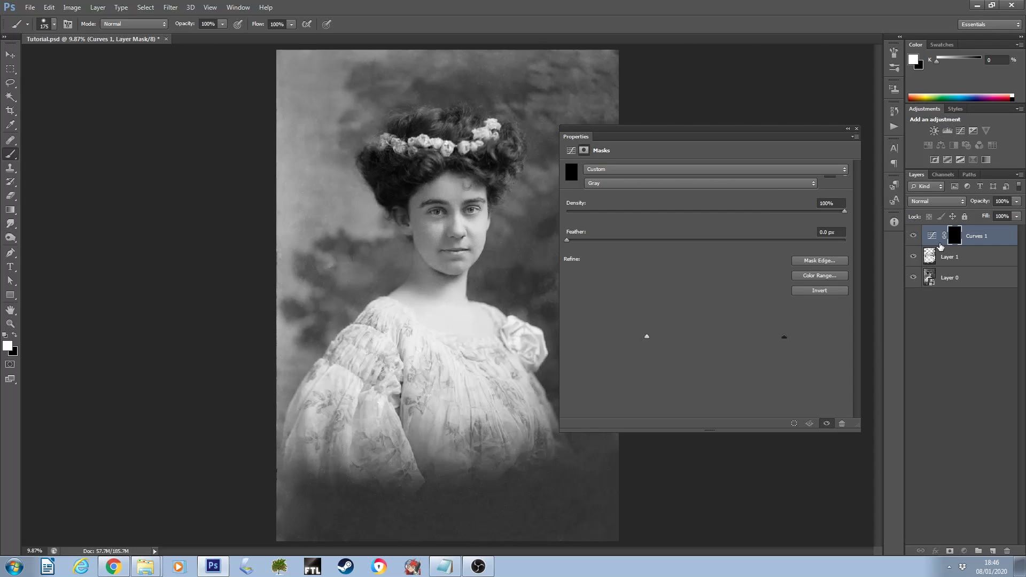
pyautogui.moveTo(722, 262)
pyautogui.mouseDown()
pyautogui.moveTo(705, 219)
pyautogui.moveTo(713, 264)
pyautogui.mouseUp()
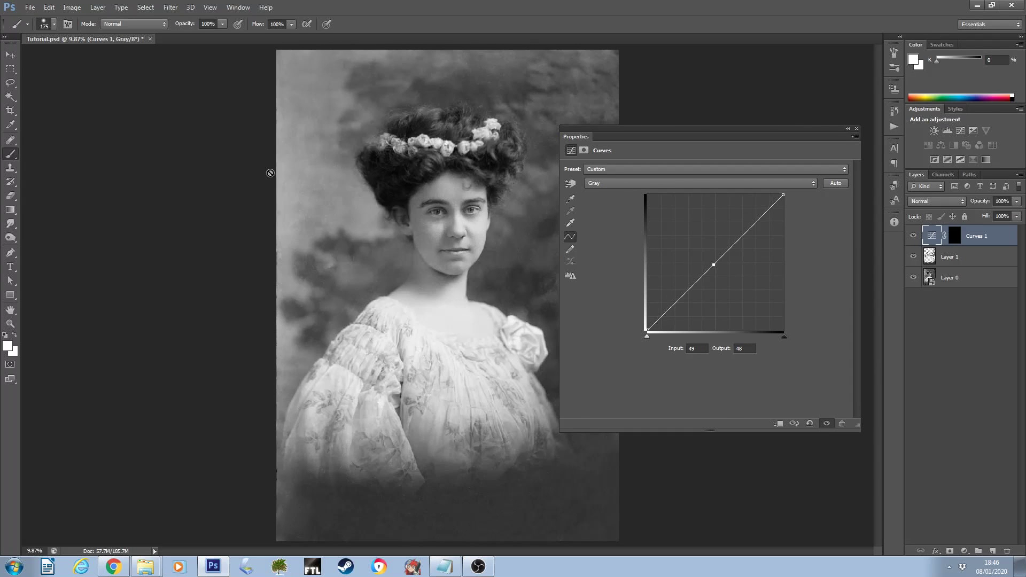
pyautogui.click(11, 70)
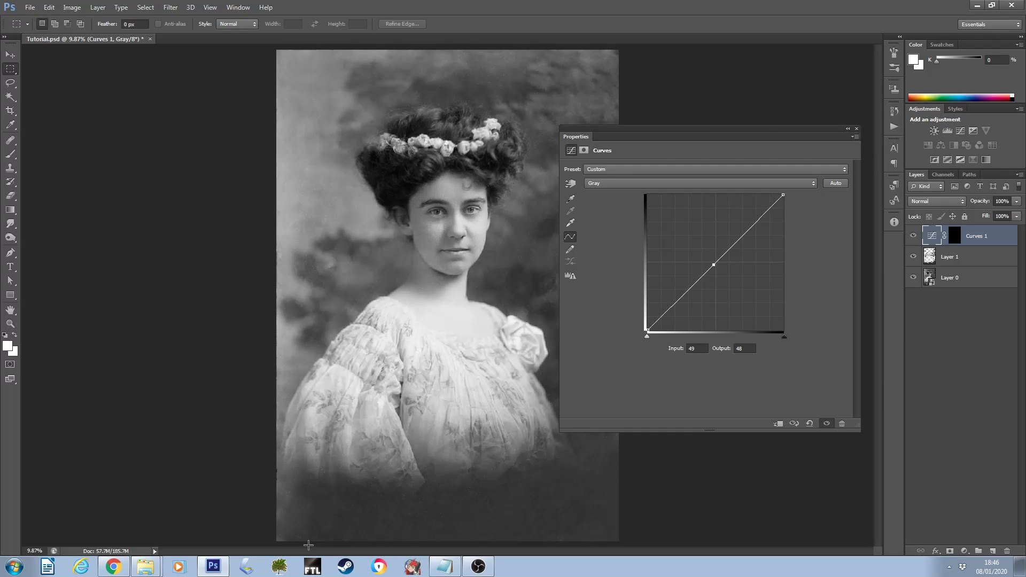
pyautogui.moveTo(309, 545); pyautogui.dragTo(249, 43)
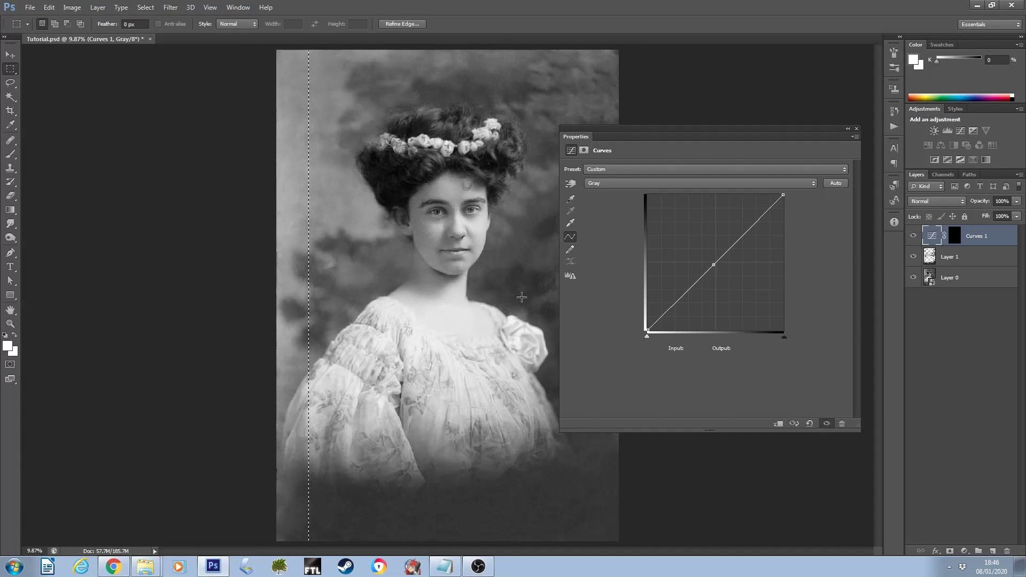
# - Adjust the curve's middle point to even out the side strips' brightness, and select the Curves layer's mask
pyautogui.moveTo(603, 259); pyautogui.dragTo(613, 183)
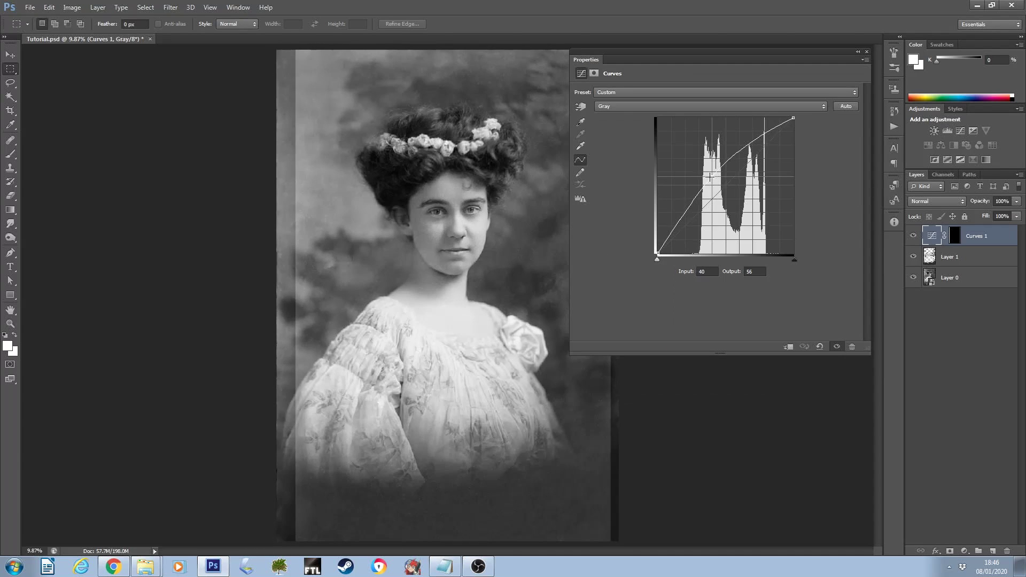
pyautogui.moveTo(720, 187)
pyautogui.mouseDown()
pyautogui.moveTo(711, 178)
pyautogui.moveTo(722, 187)
pyautogui.mouseUp()
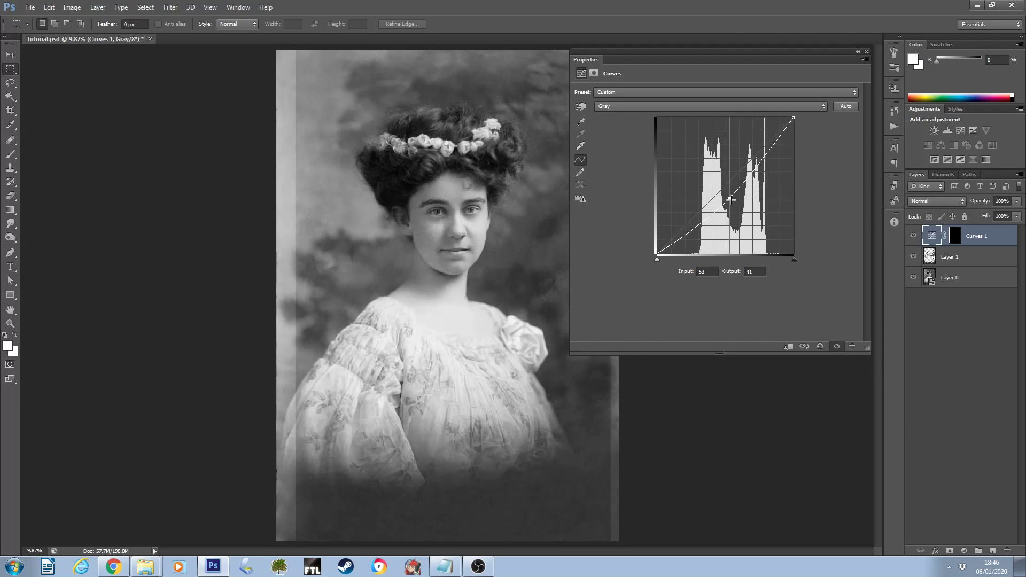
pyautogui.click(957, 241)
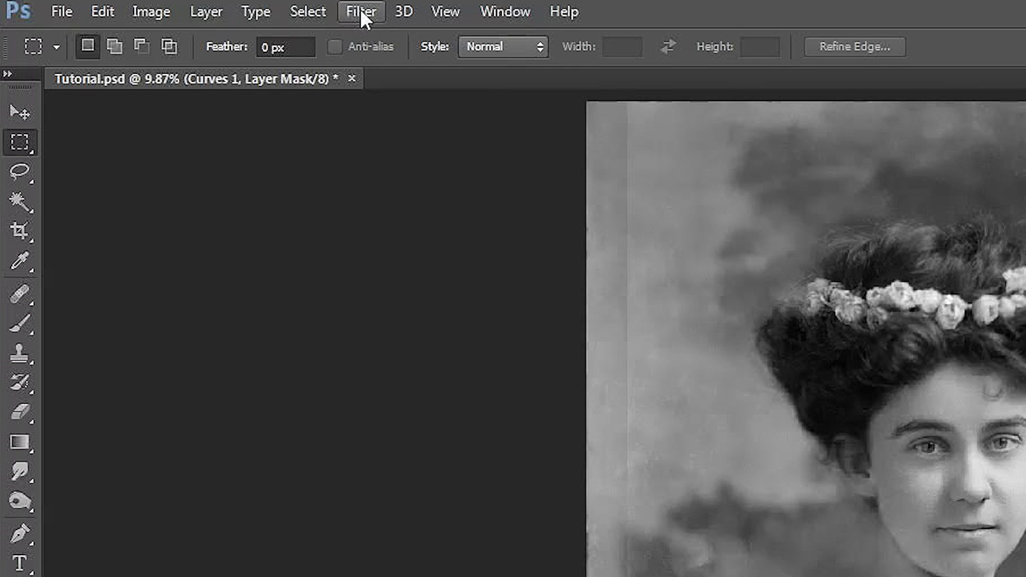
# - Motion-blur the Curves layer's mask at an angle of -5° and a distance of 158 pixels
pyautogui.click(171, 7)
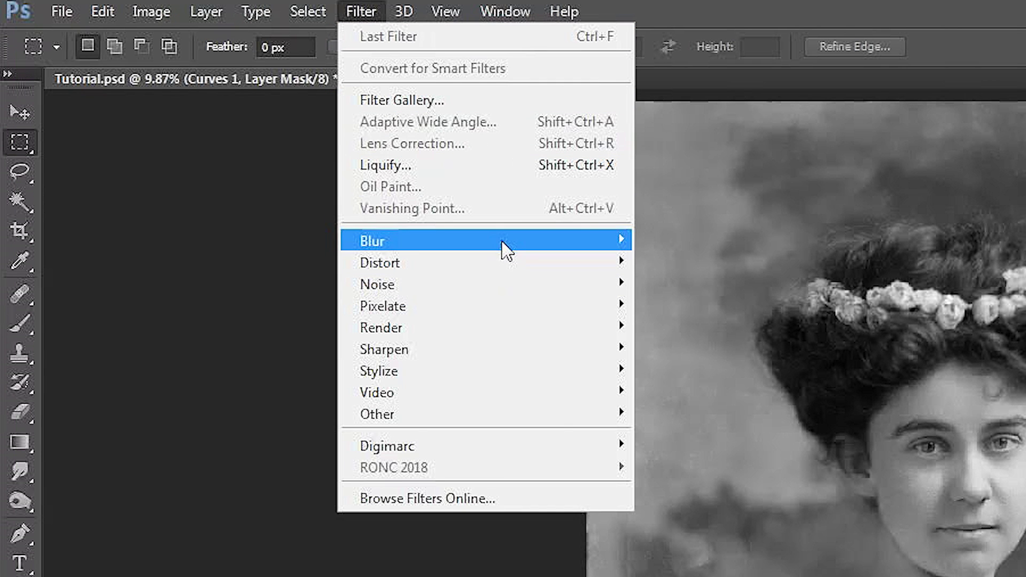
pyautogui.moveTo(235, 117)
pyautogui.click(288, 447)
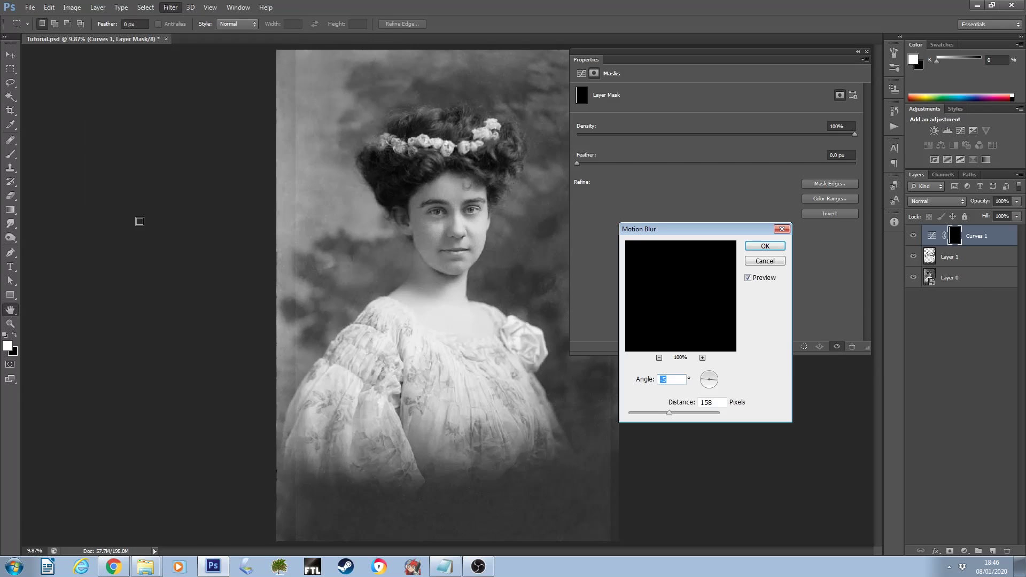
pyautogui.press('Return')
# - Readjust the Curves layer's middle point and reapply the same motion blur to its mask
pyautogui.click(932, 236)
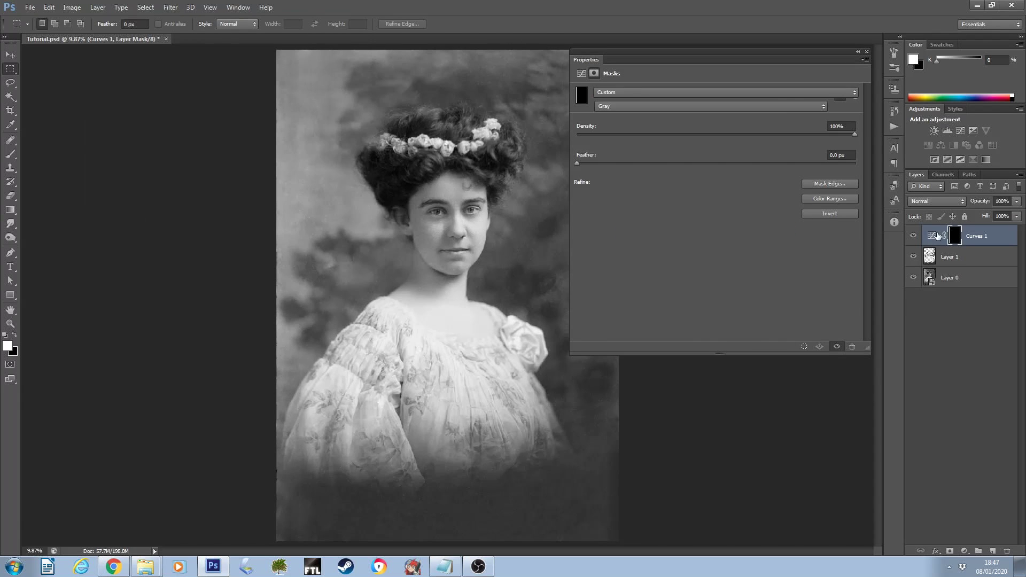
pyautogui.moveTo(721, 184); pyautogui.dragTo(723, 179)
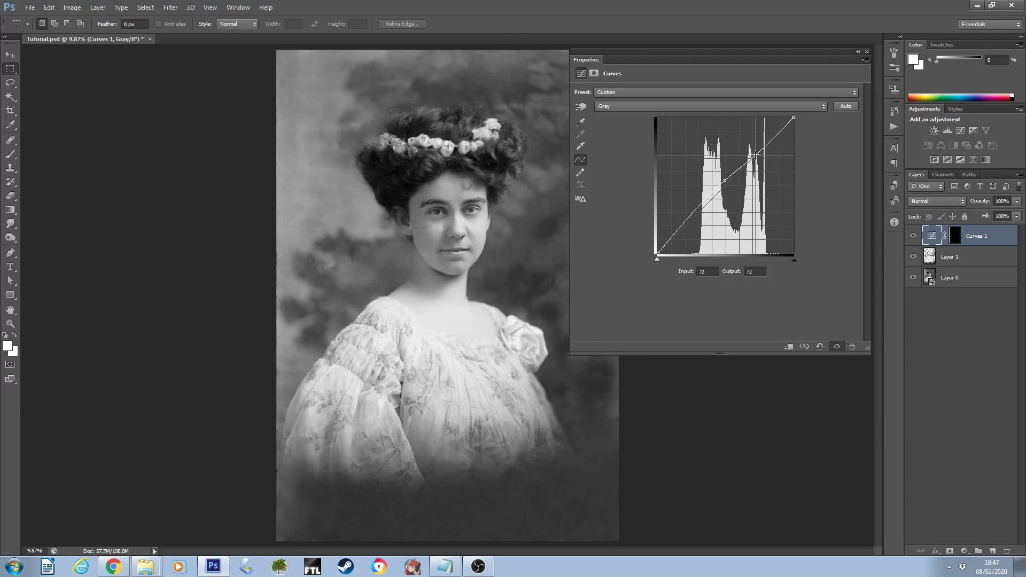
pyautogui.click(948, 236)
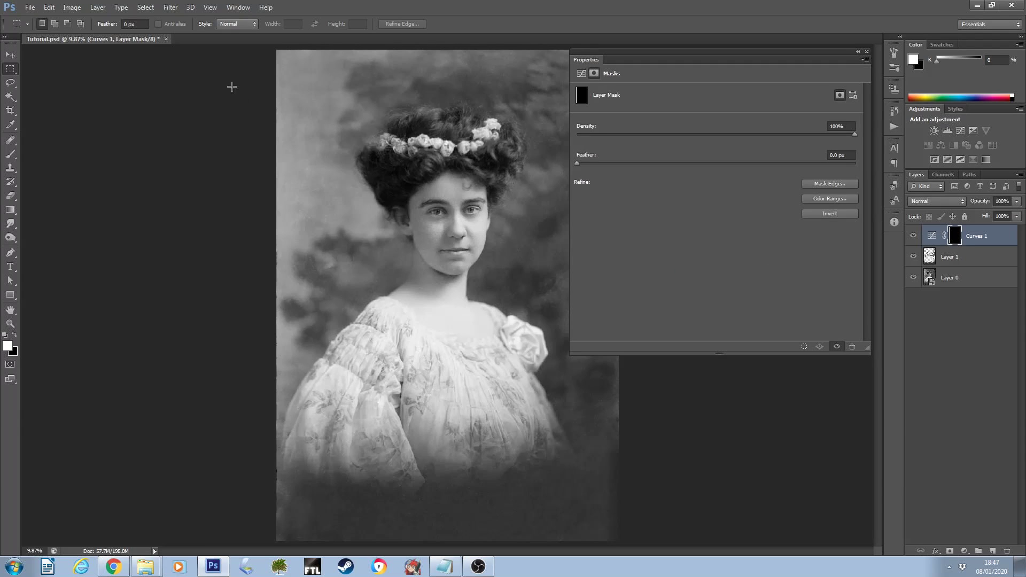
pyautogui.click(170, 8)
pyautogui.click(214, 19)
# - Make Layer 1 active and switch to the Healing Brush tool for further retouching
pyautogui.click(929, 235)
pyautogui.click(956, 256)
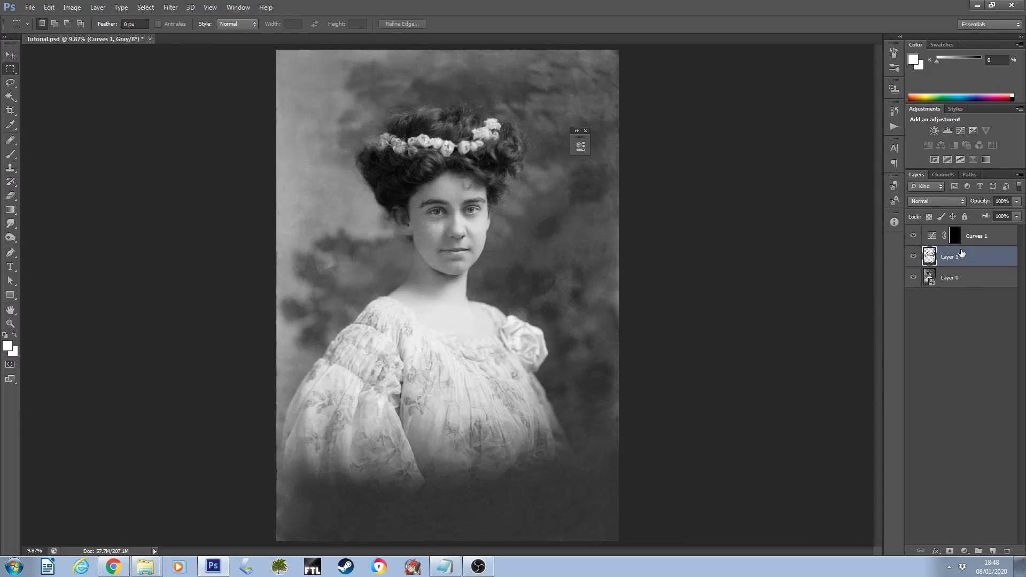
pyautogui.click(10, 140)
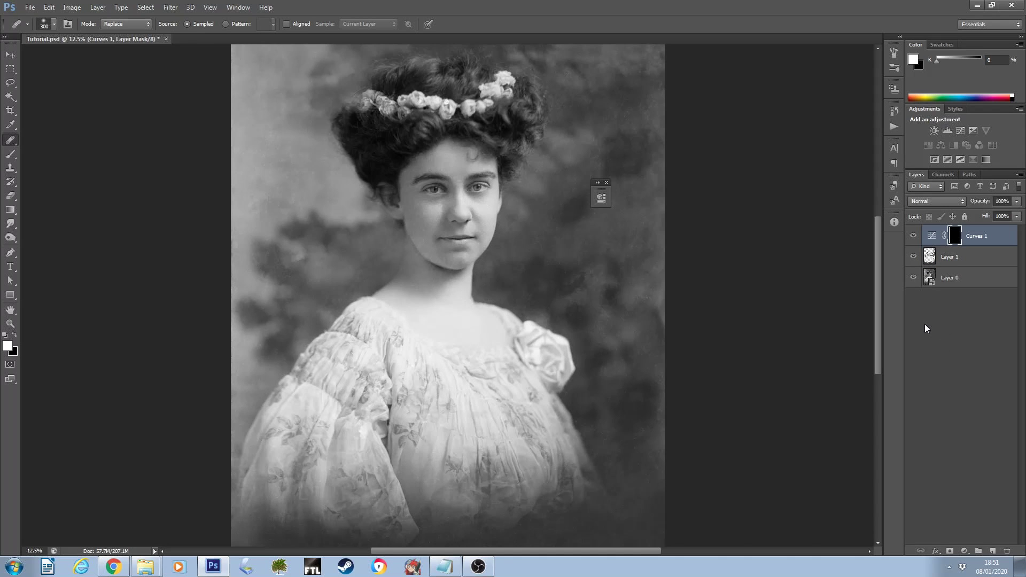
# - Add a second Curves adjustment layer above Curves 1 and move its settings clear of the face
pyautogui.click(963, 549)
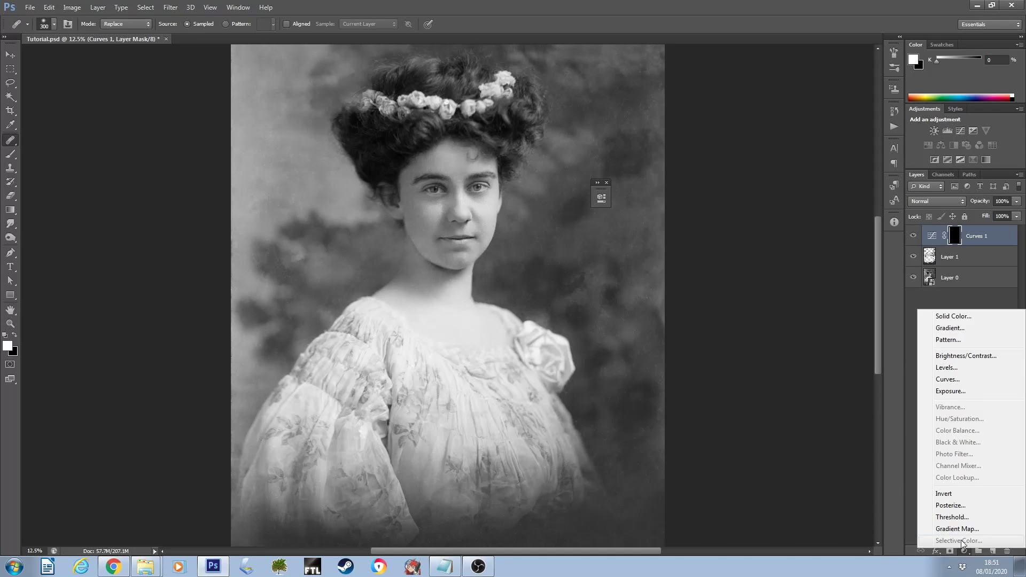
pyautogui.click(956, 382)
pyautogui.moveTo(541, 190); pyautogui.dragTo(887, 156)
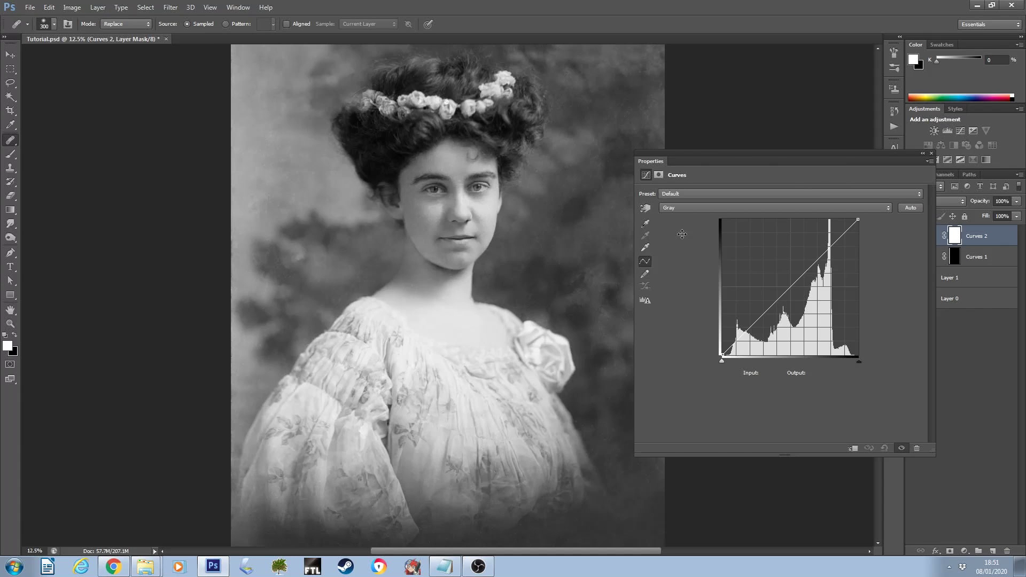
# - Darken the portrait with the on-image Curves adjustment, setting a curve point to input 11, output 16
pyautogui.hotkey('ctrl', '+')
pyautogui.hotkey('ctrl', '+')
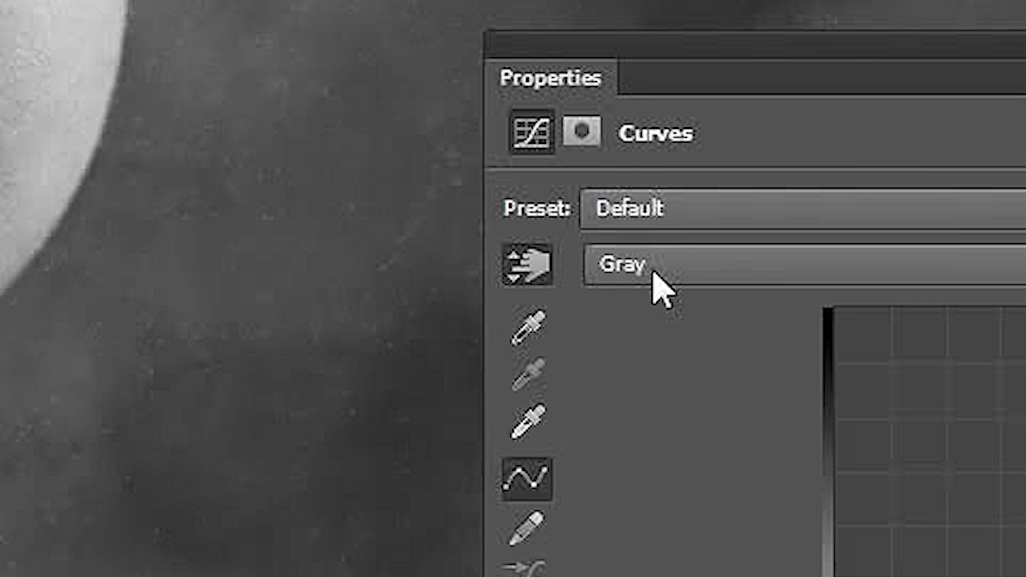
pyautogui.click(645, 209)
pyautogui.moveTo(490, 383); pyautogui.dragTo(491, 388)
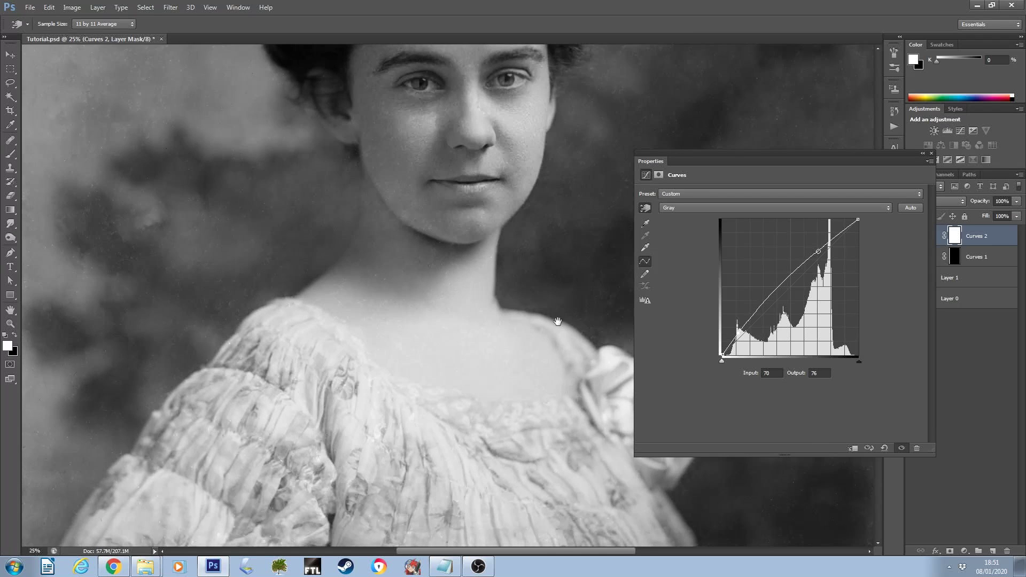
pyautogui.moveTo(558, 322)
pyautogui.mouseDown()
pyautogui.moveTo(502, 128)
pyautogui.moveTo(566, 287)
pyautogui.moveTo(562, 310)
pyautogui.mouseUp()
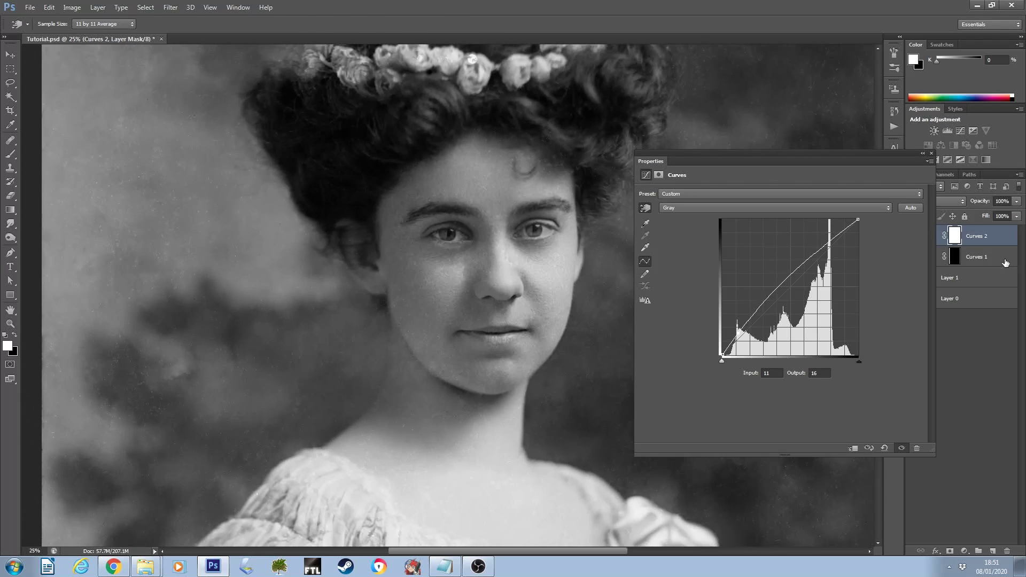
# - Collapse the curve settings and compare the portrait with and without the Curves 2 layer
pyautogui.click(922, 155)
pyautogui.click(915, 236)
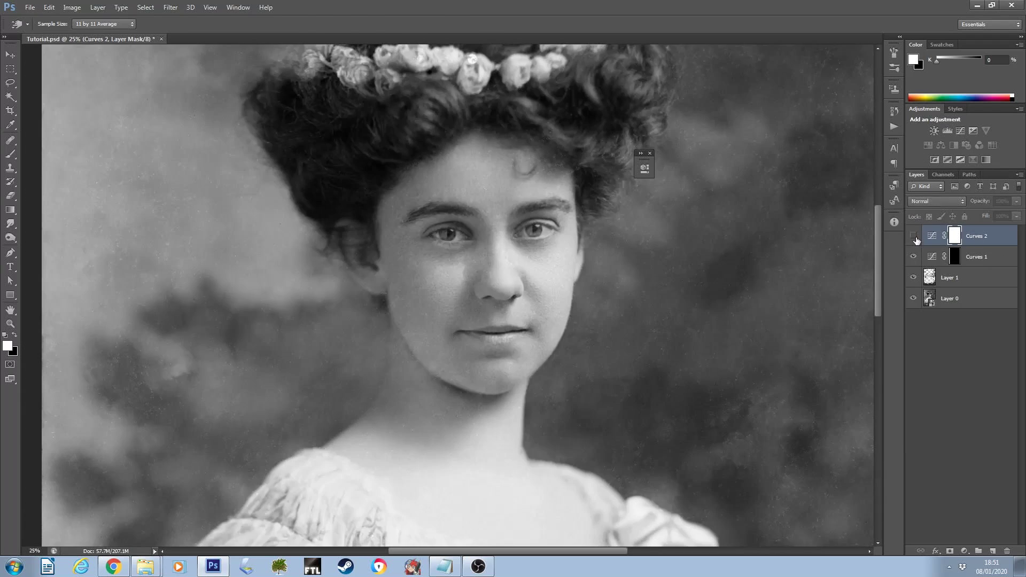
pyautogui.click(915, 237)
# - Reduce the opacity of the Curves 2 layer to 61%
pyautogui.hotkey('ctrl', '0')
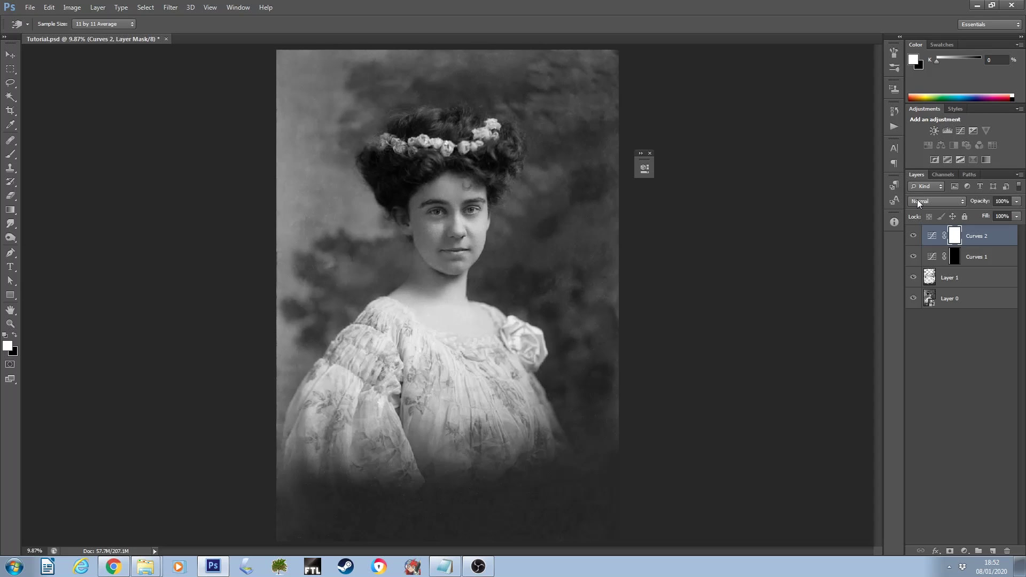
pyautogui.click(1017, 201)
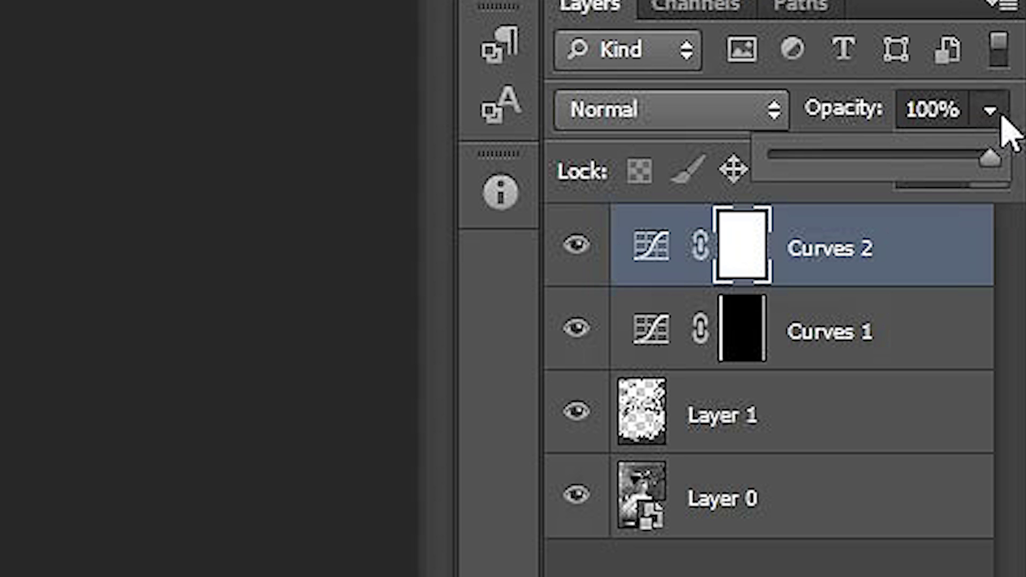
pyautogui.moveTo(990, 158); pyautogui.dragTo(907, 163)
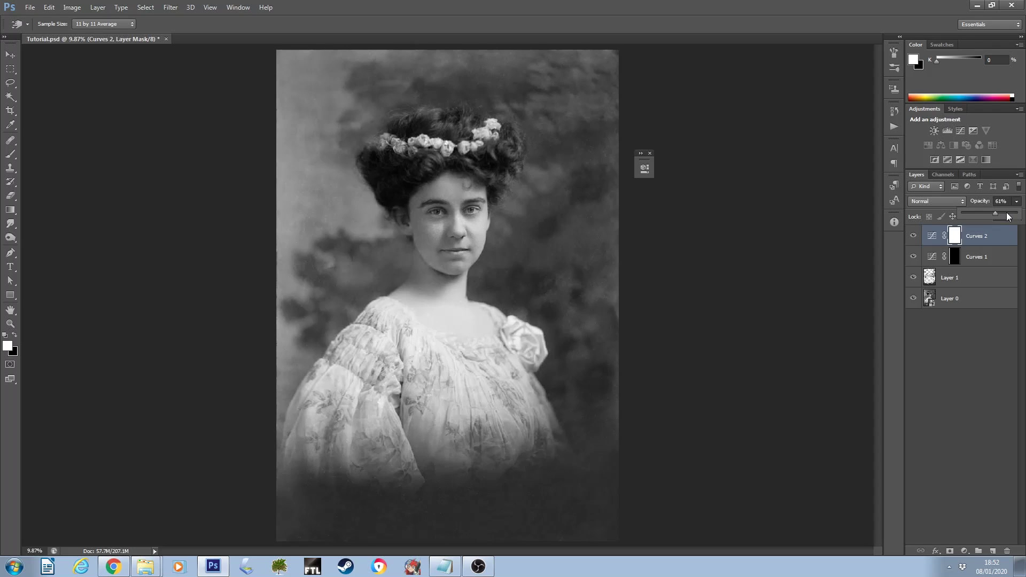